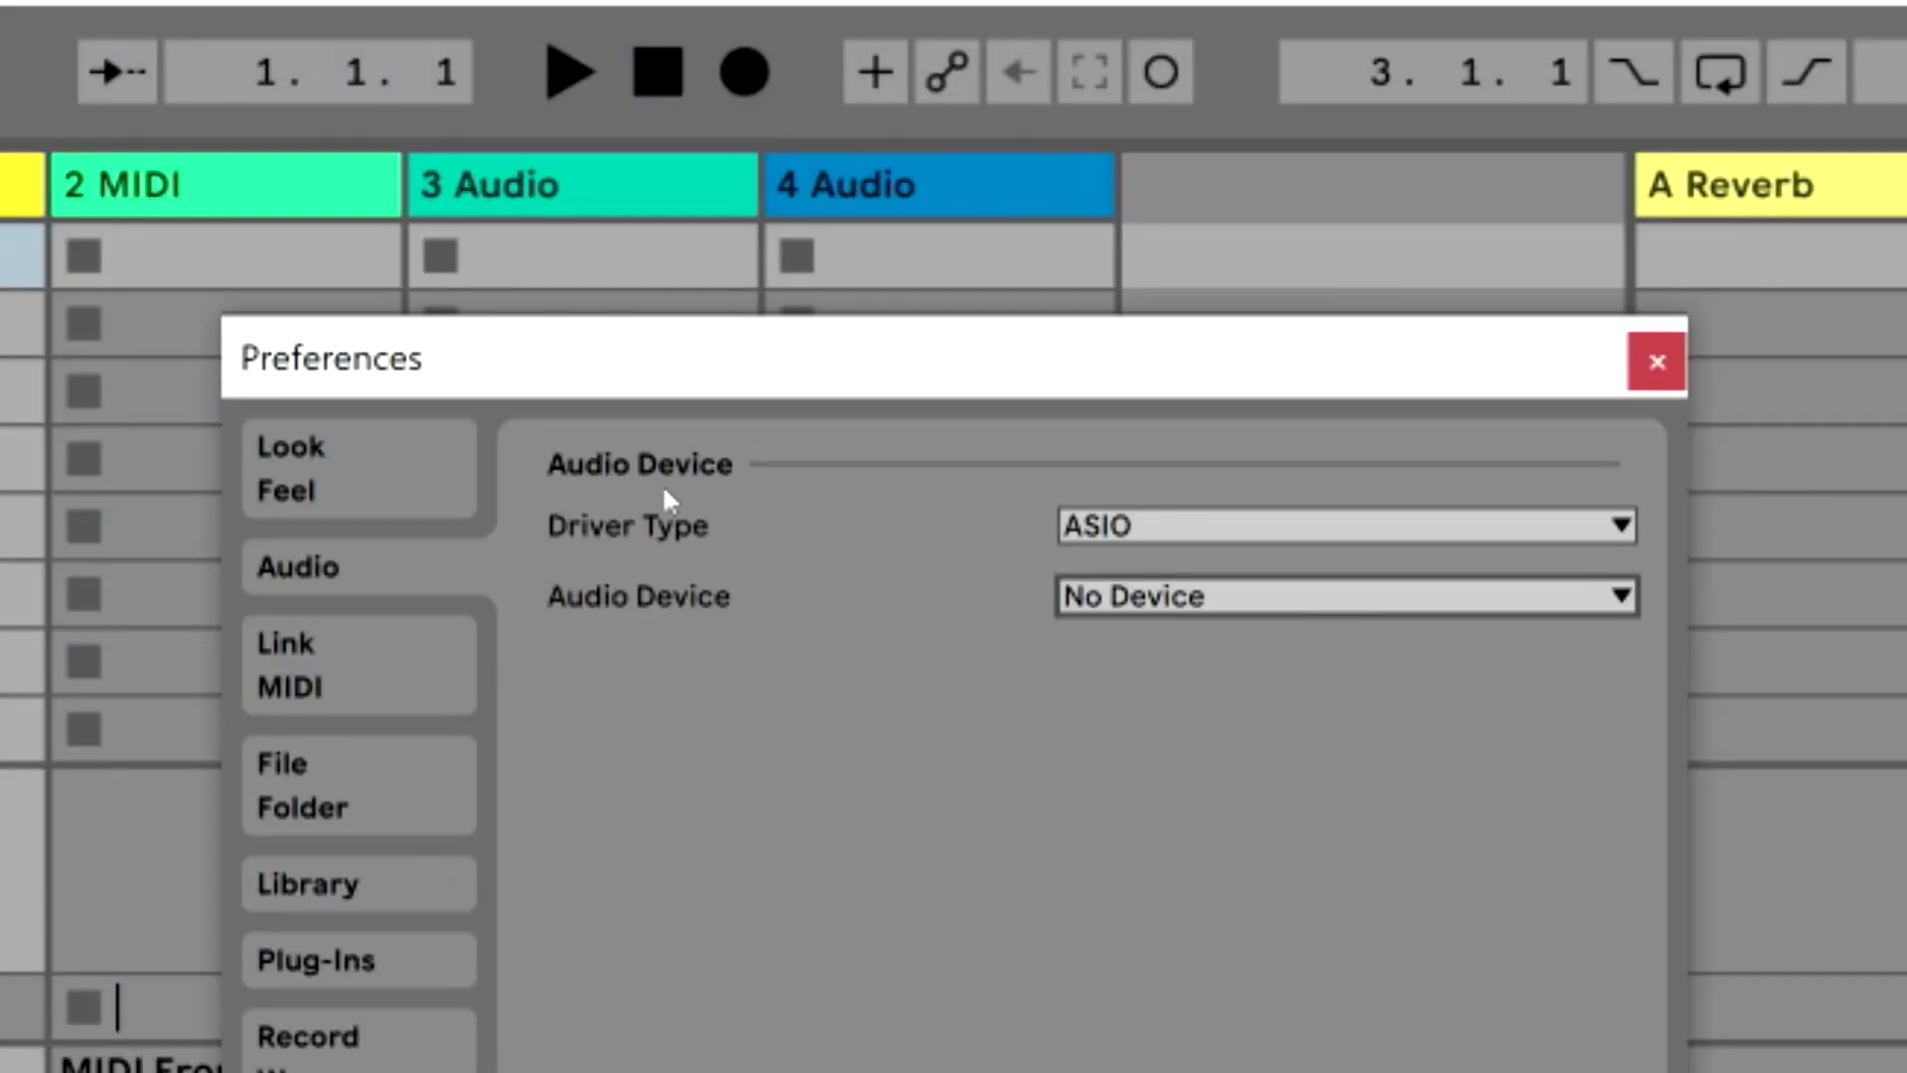
Confirm the Audio Device list has no Zoom ASIO device, then close Live's Preferences
left_click(1200, 599)
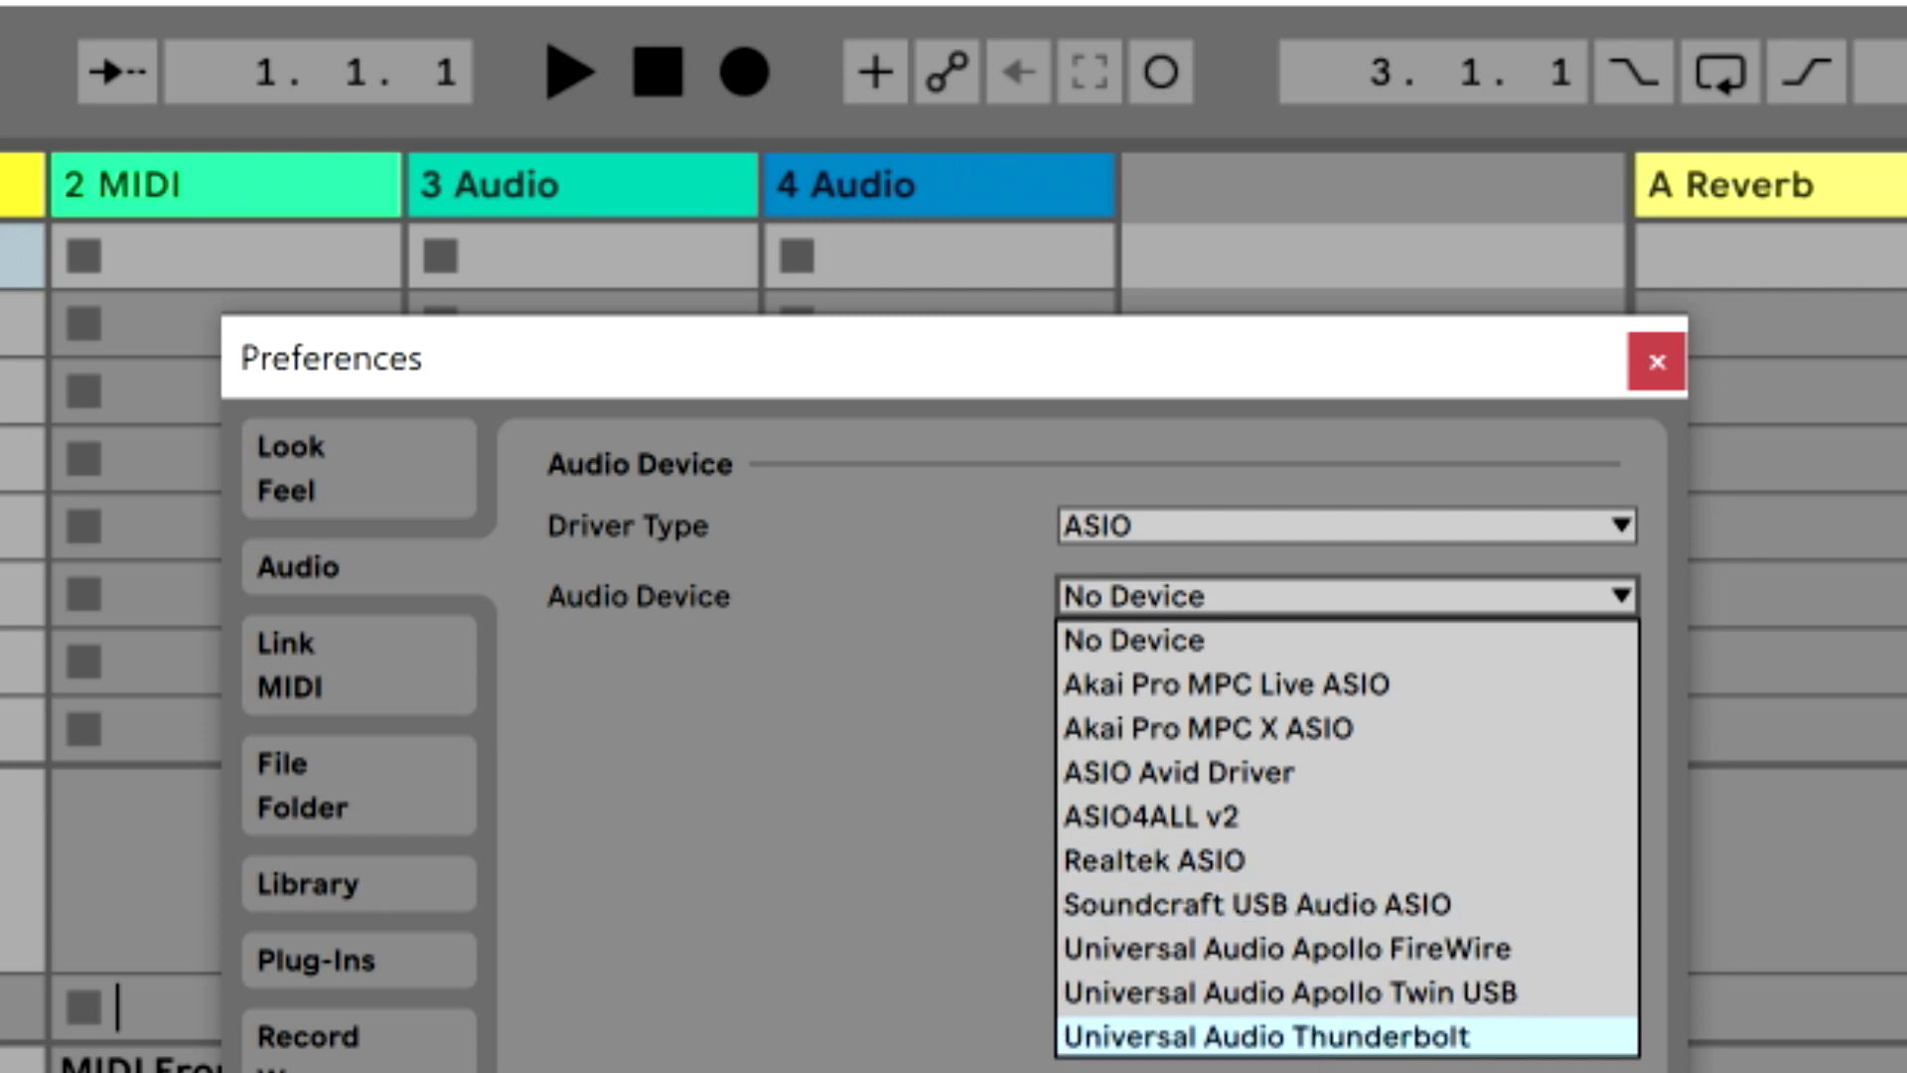
key("Escape")
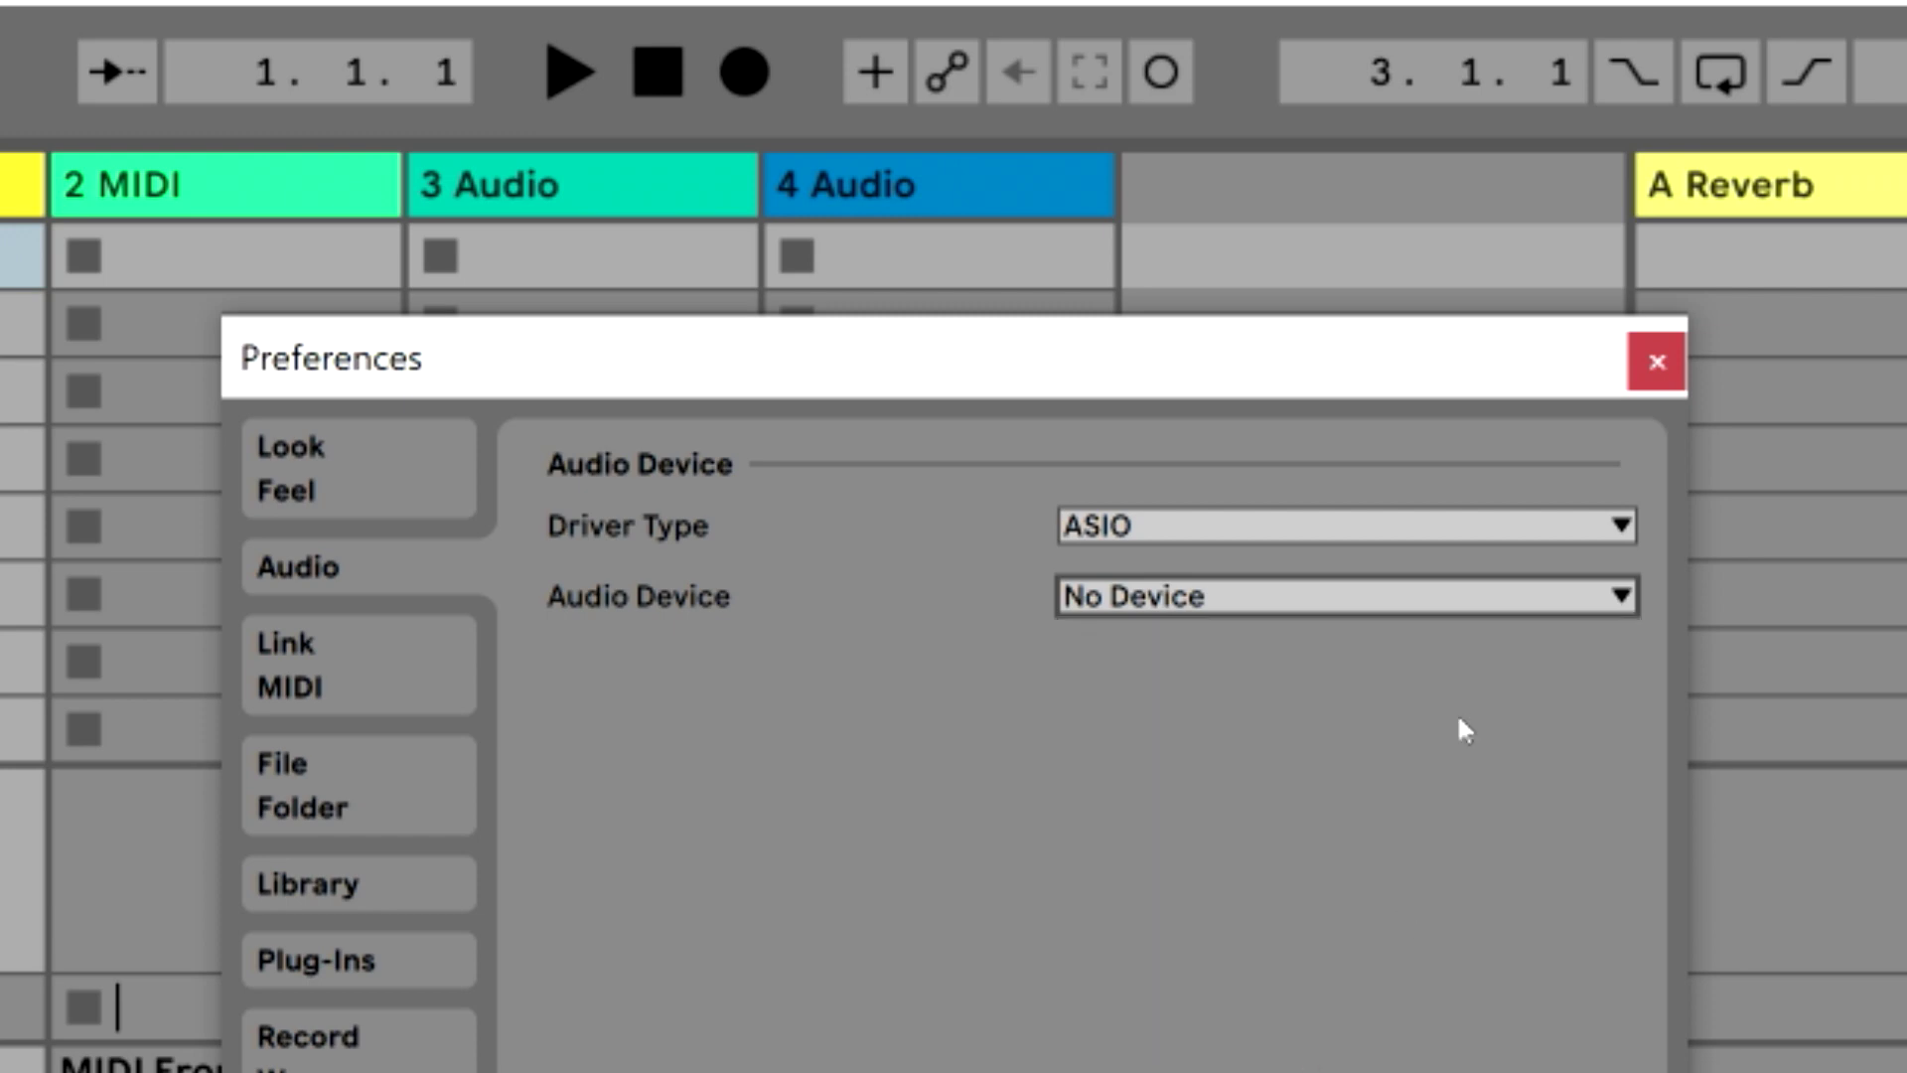
left_click(1677, 367)
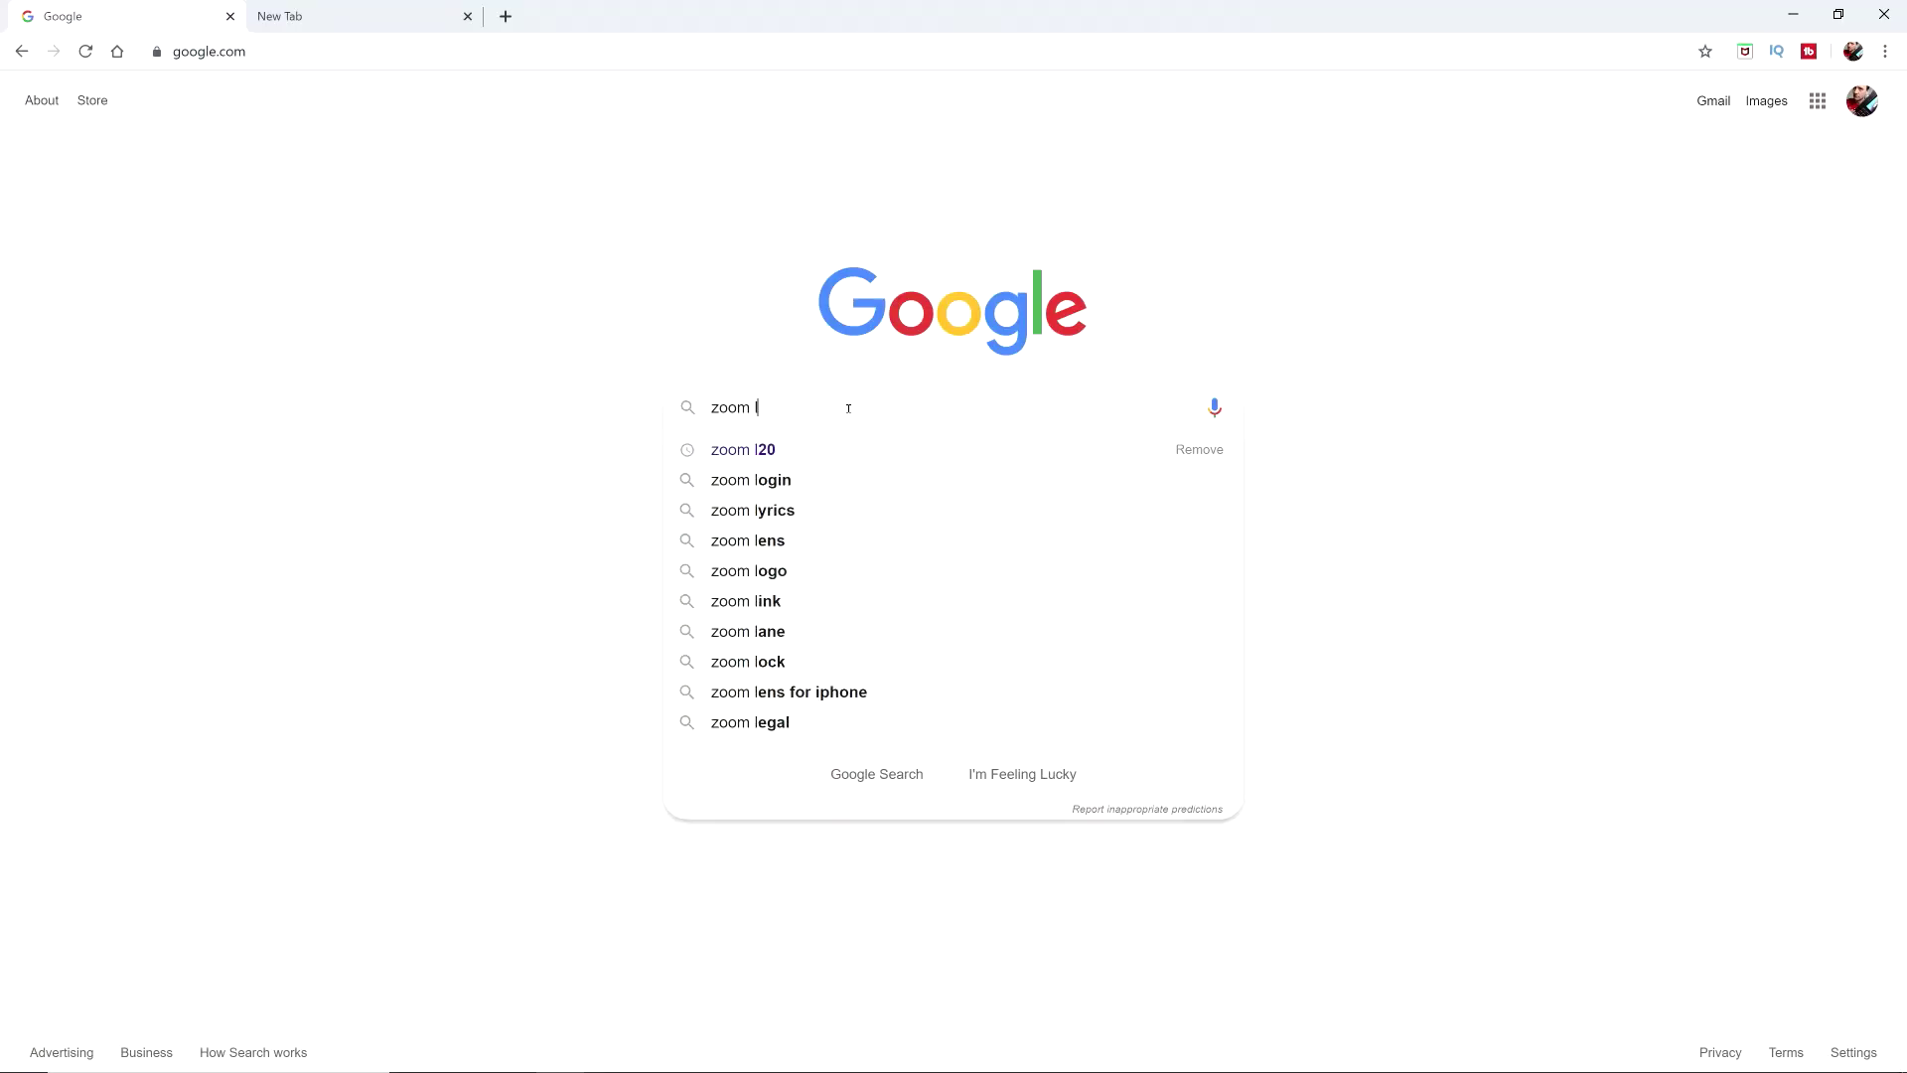
Search Google for 'zoom l-12 driver' and open Zoom's LiveTrak L-12 product page
type("-12")
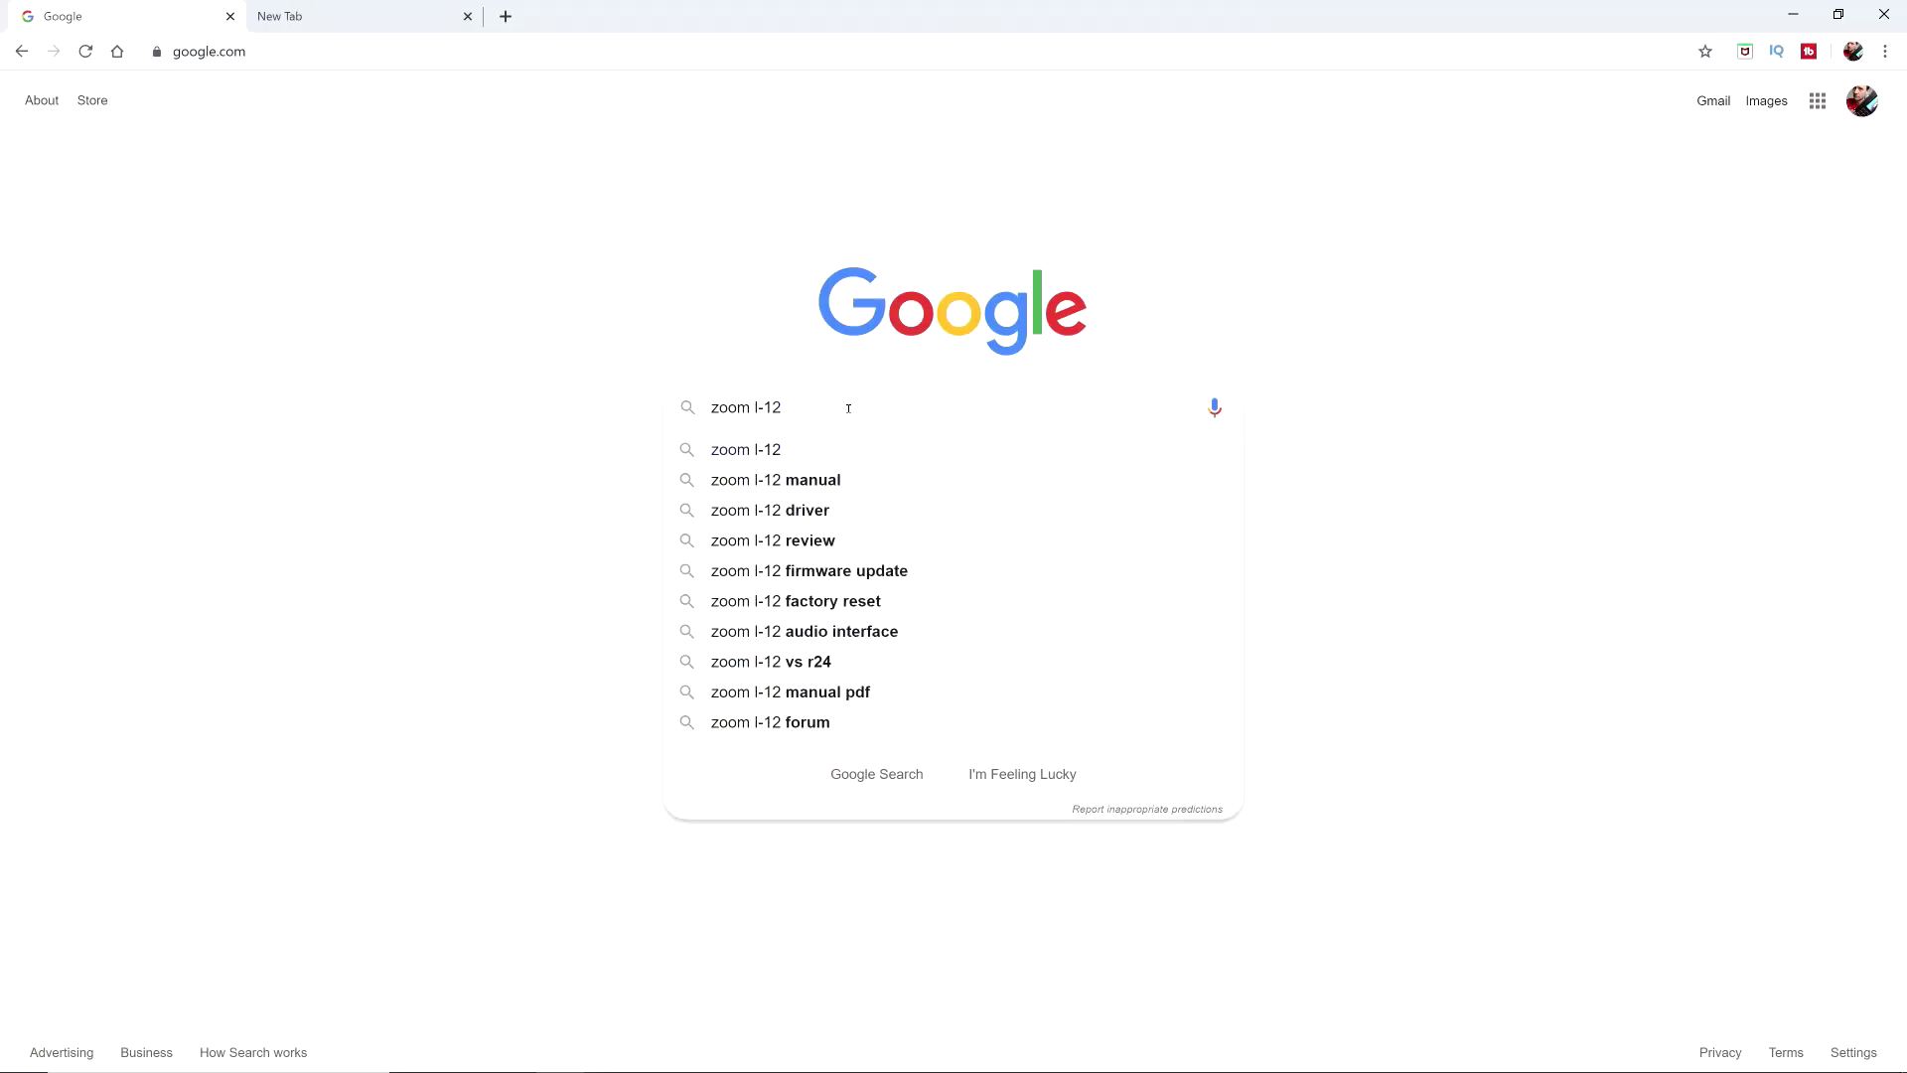
left_click(819, 522)
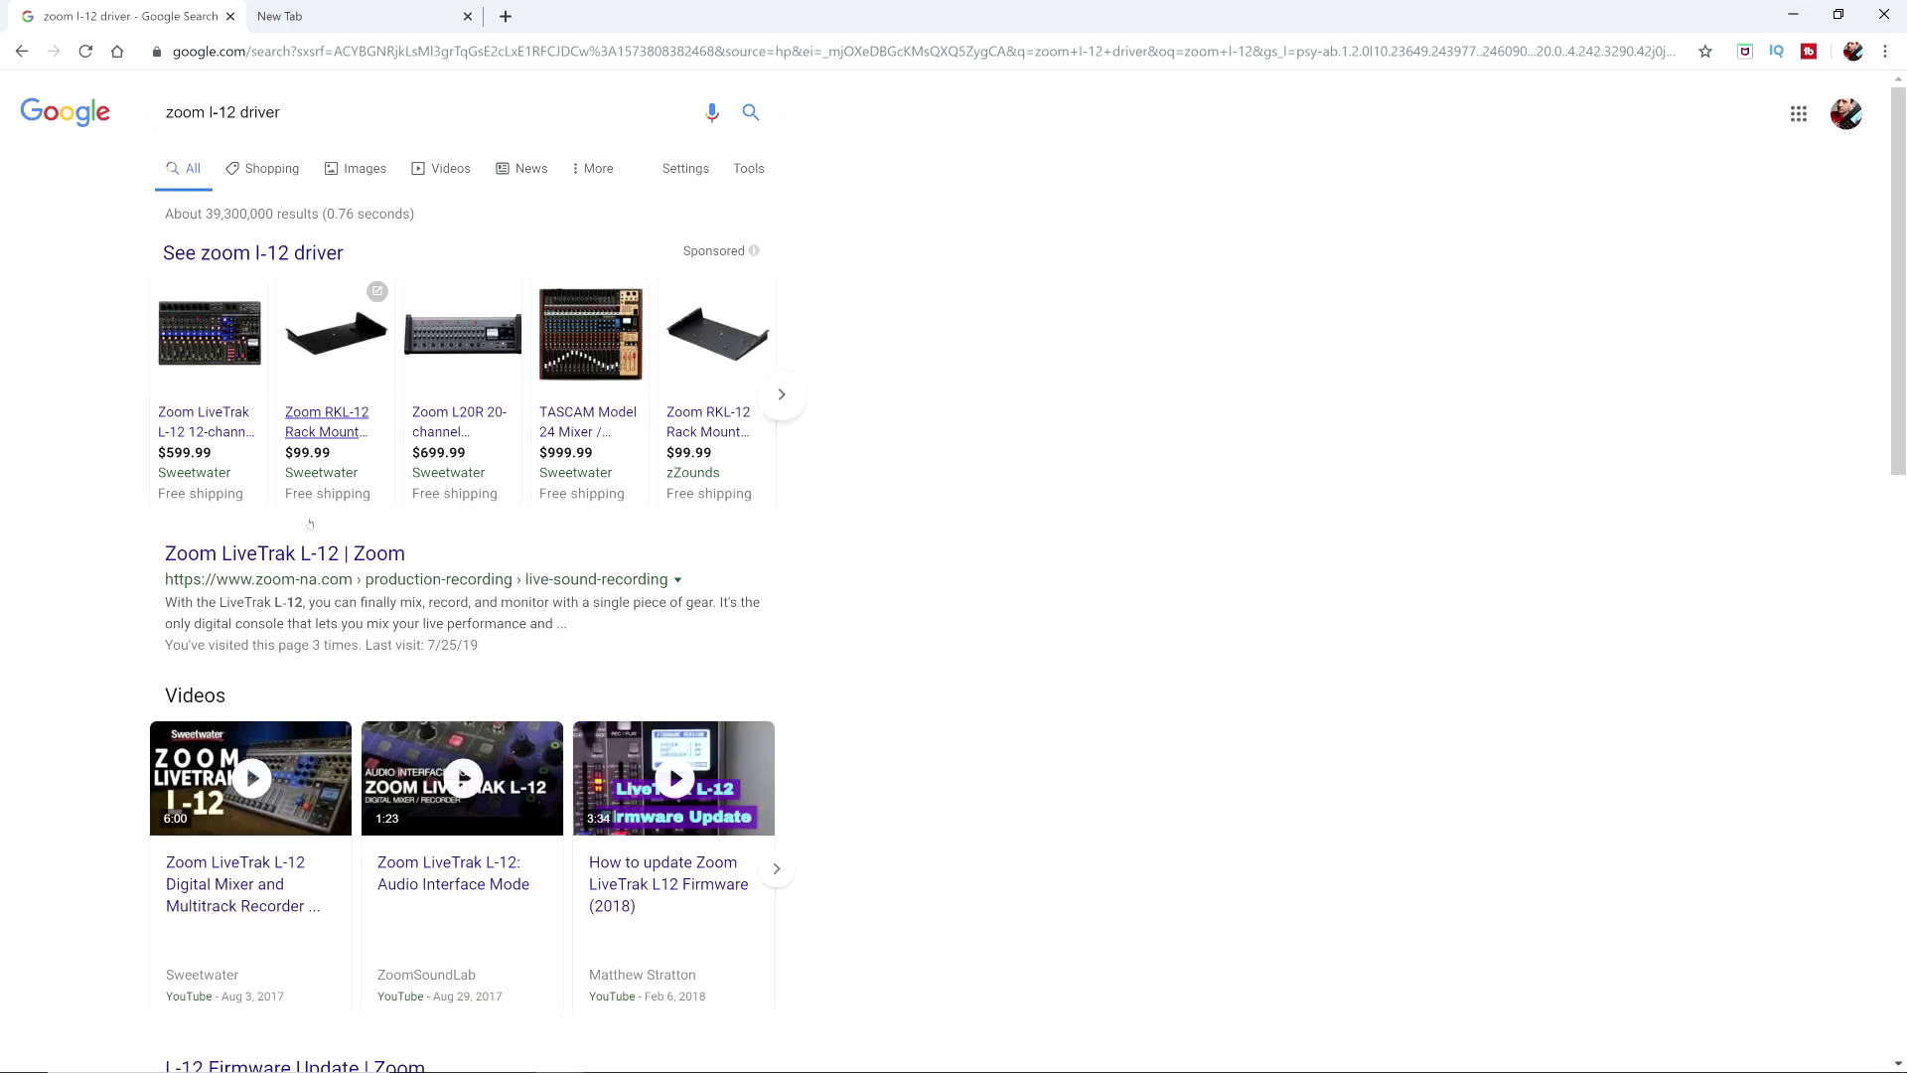
left_click(362, 562)
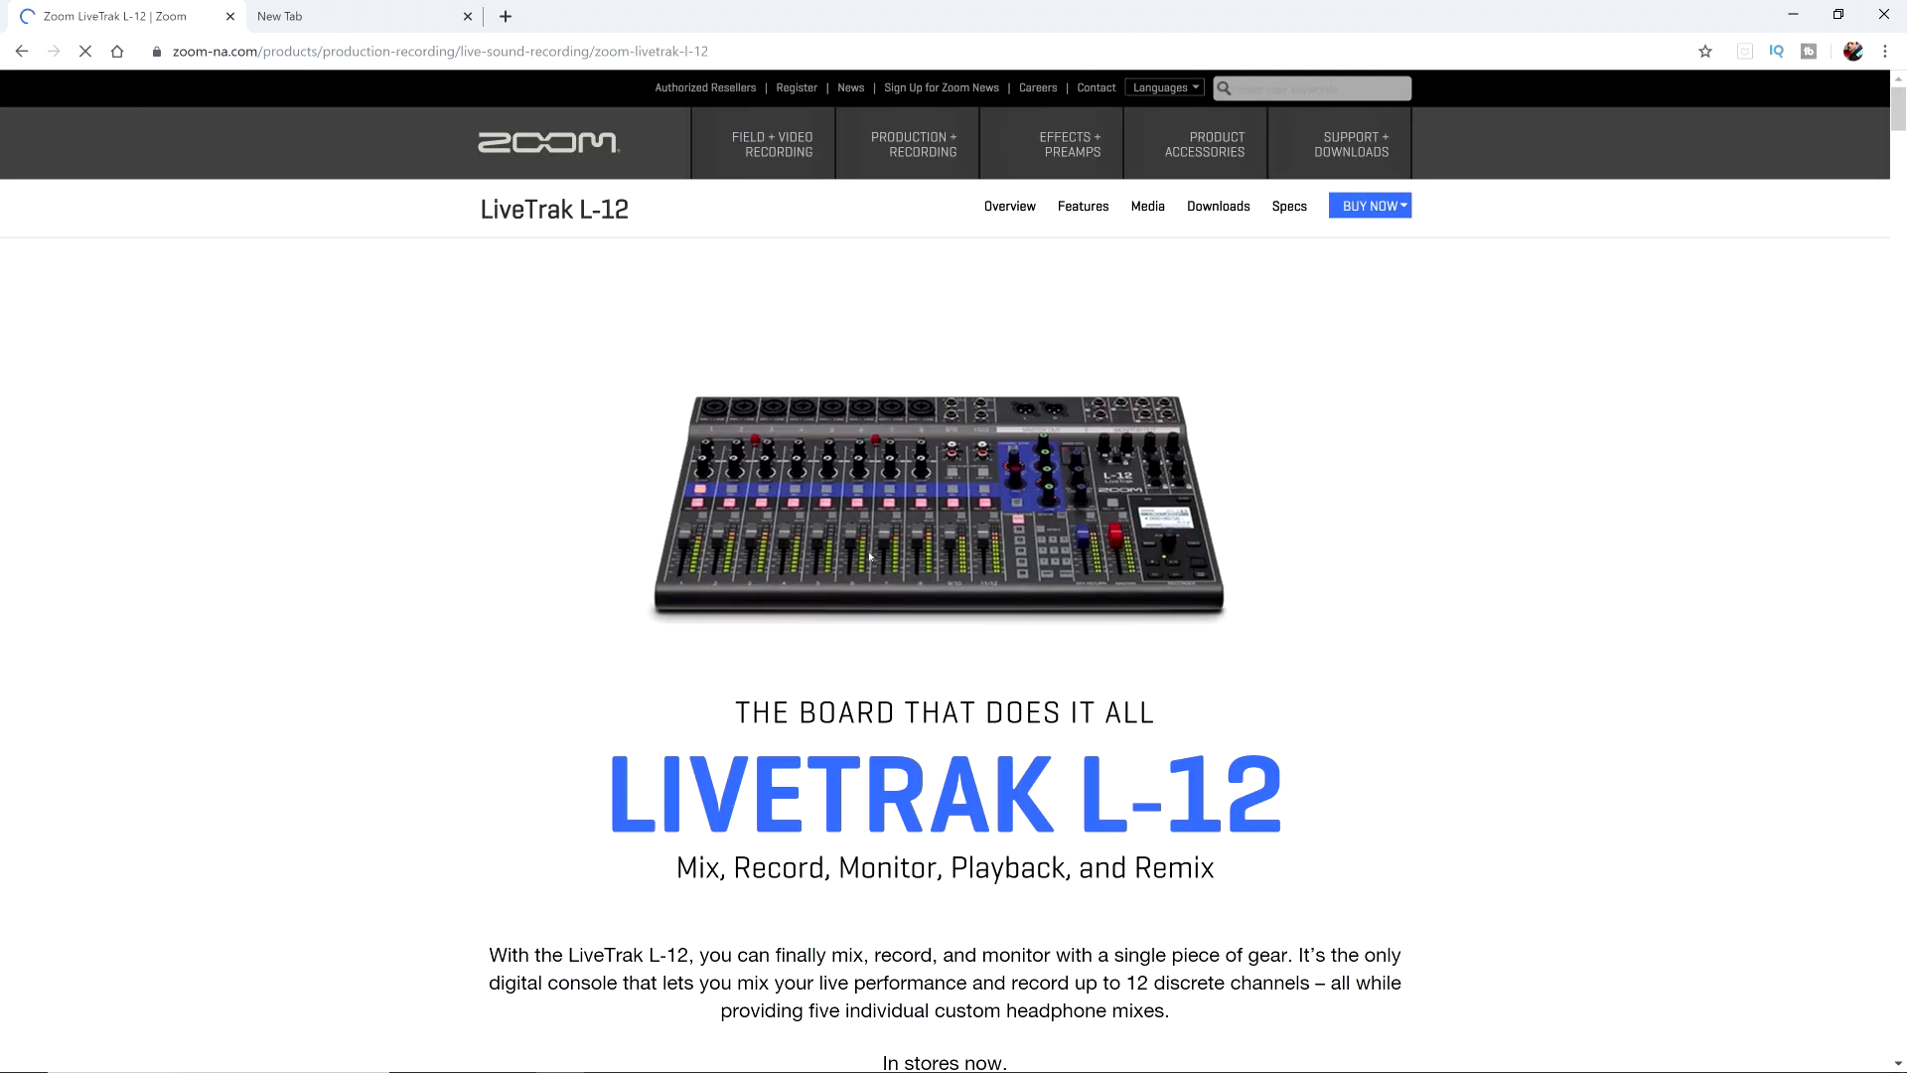
Download the Windows 7/8.1/10 ASIO driver zip from the L-12 page's Downloads section
left_click(1217, 209)
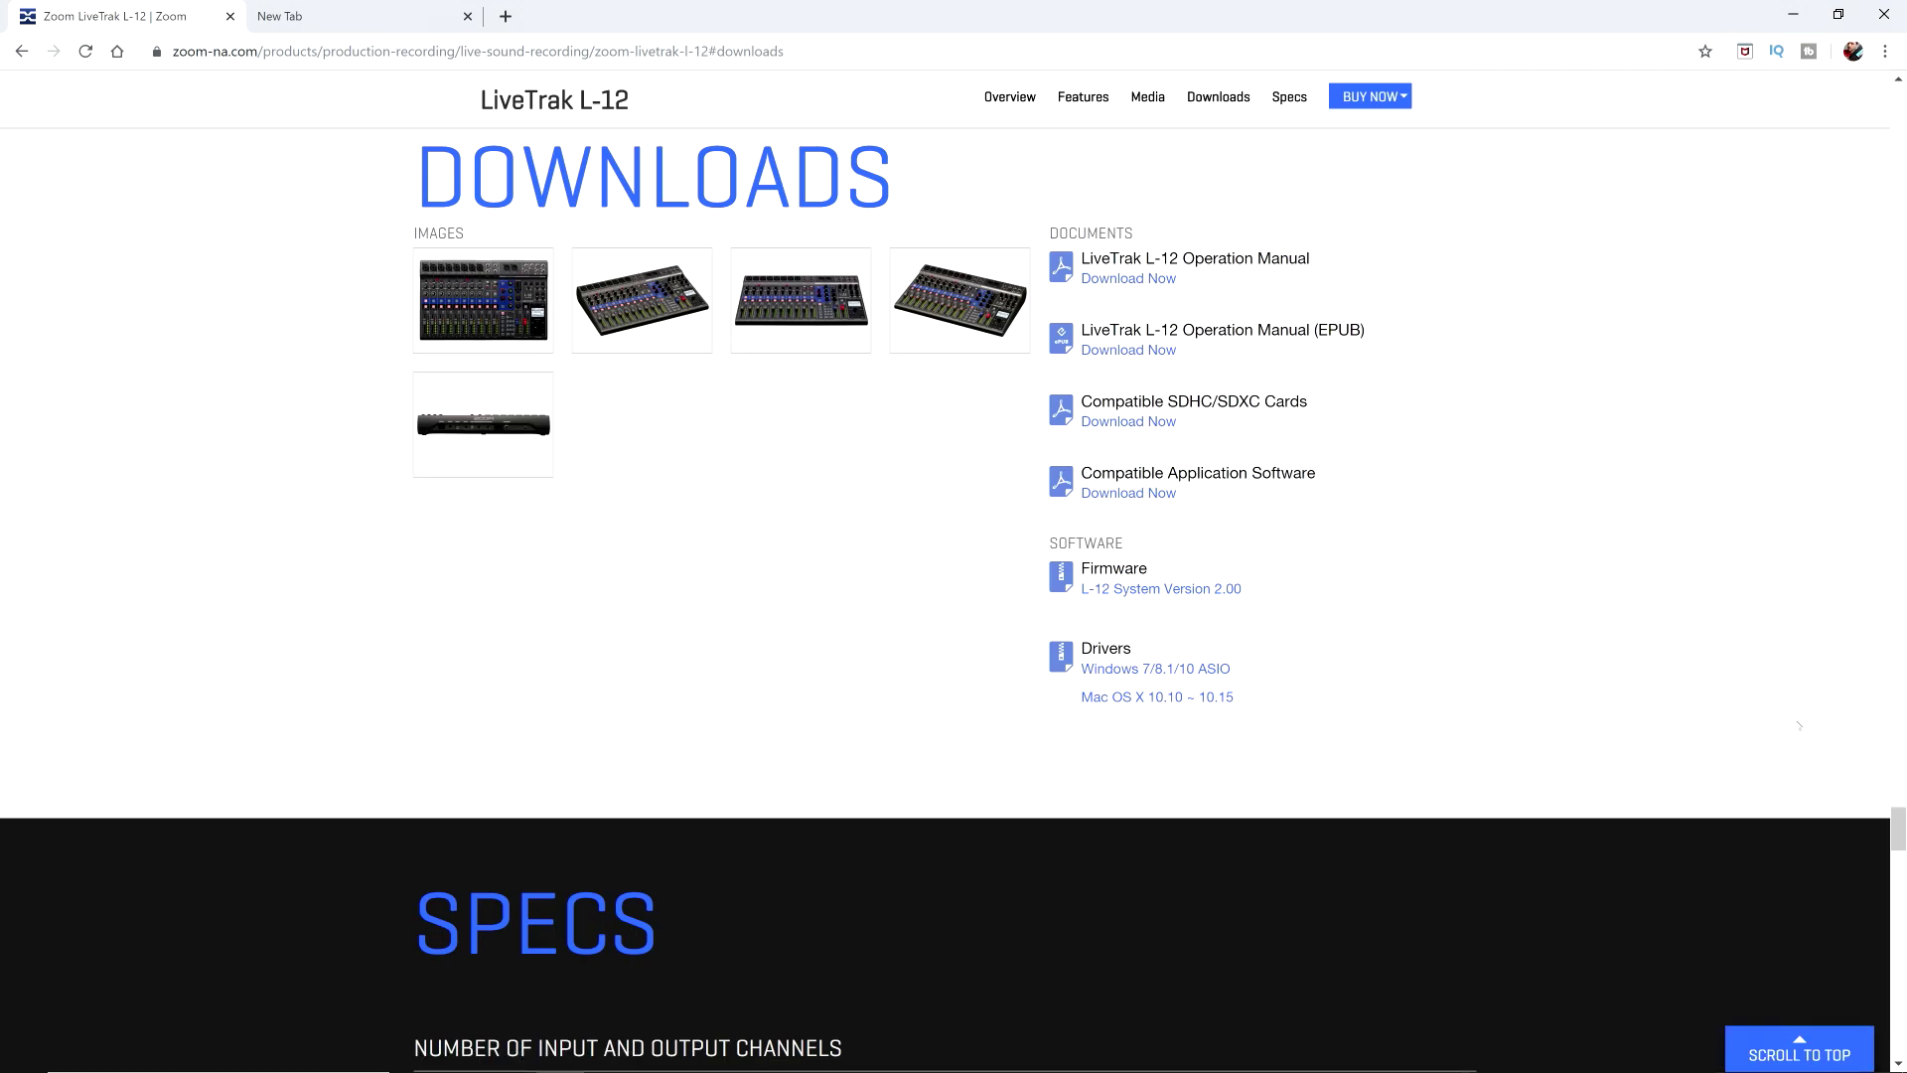
mouse_move(1899, 846)
left_mouse_down()
mouse_move(1899, 103)
mouse_move(1899, 823)
left_mouse_up()
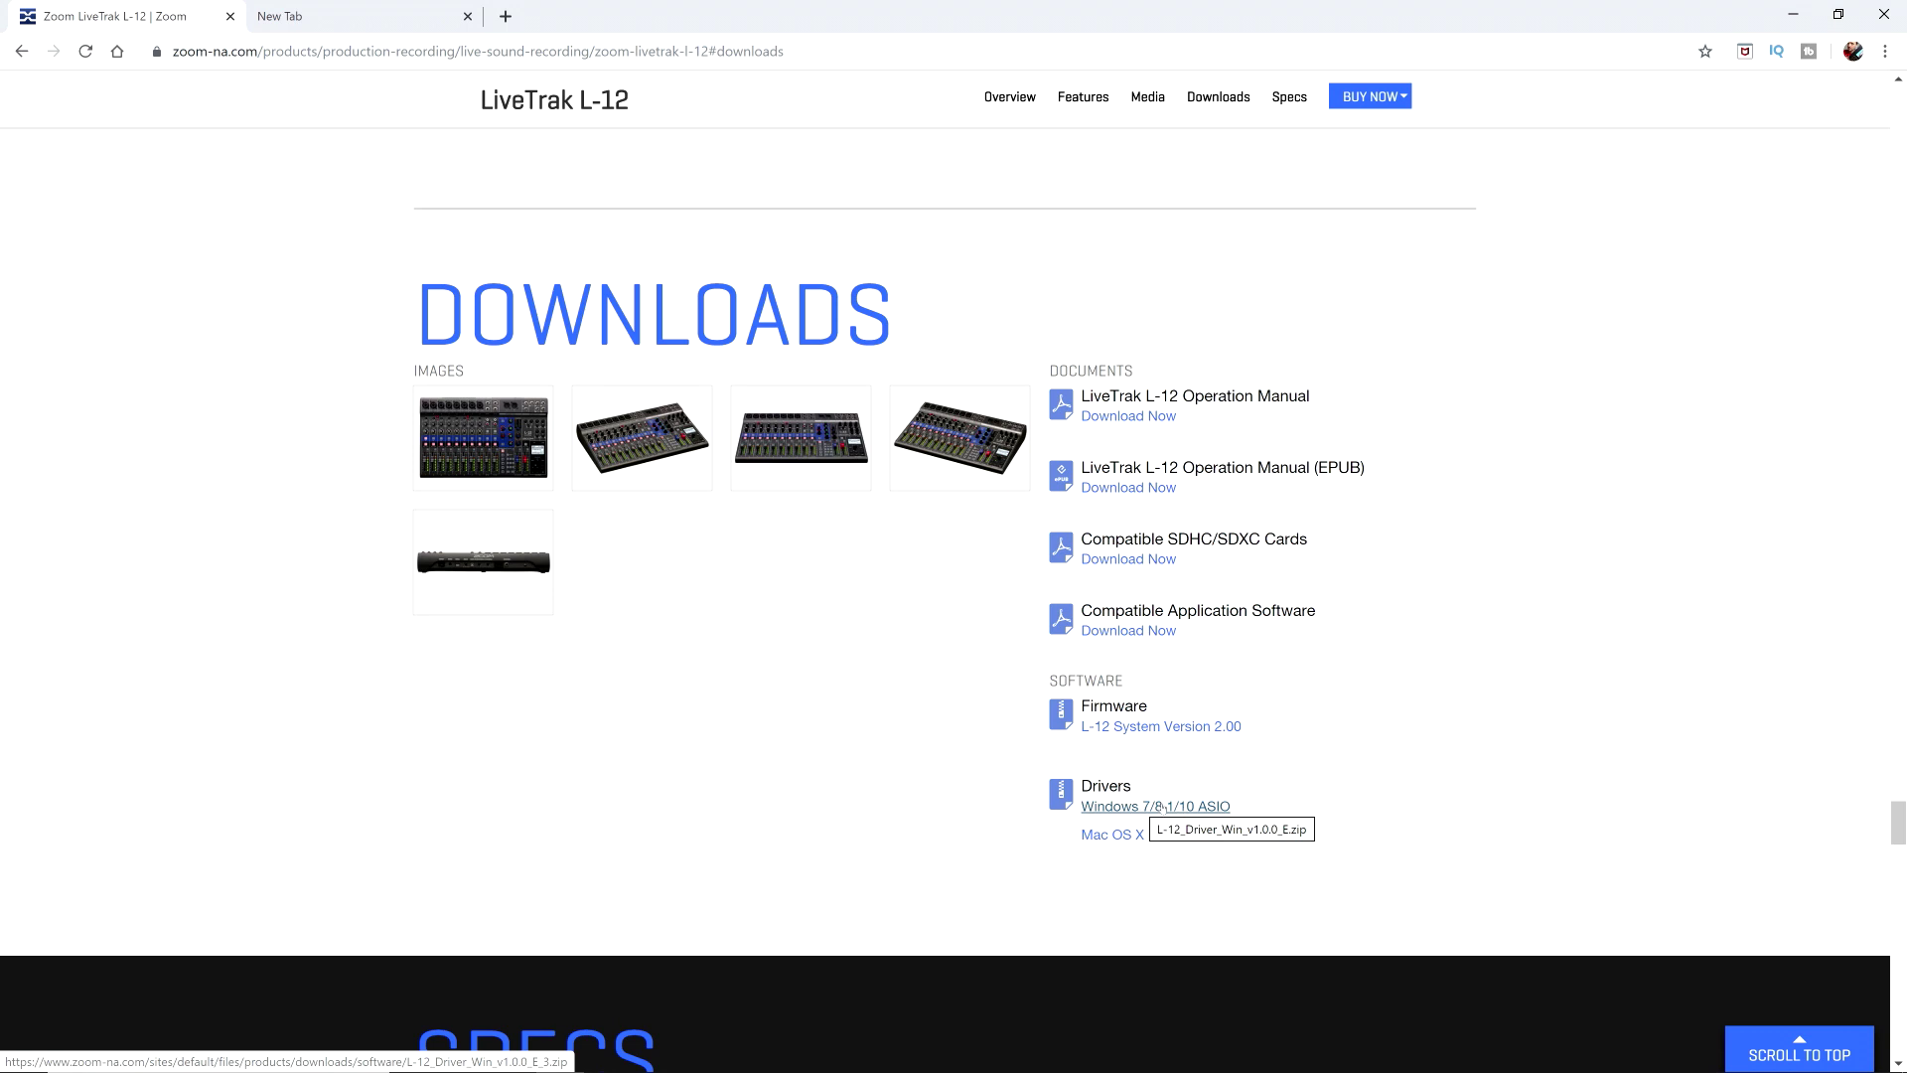
left_click(1229, 808)
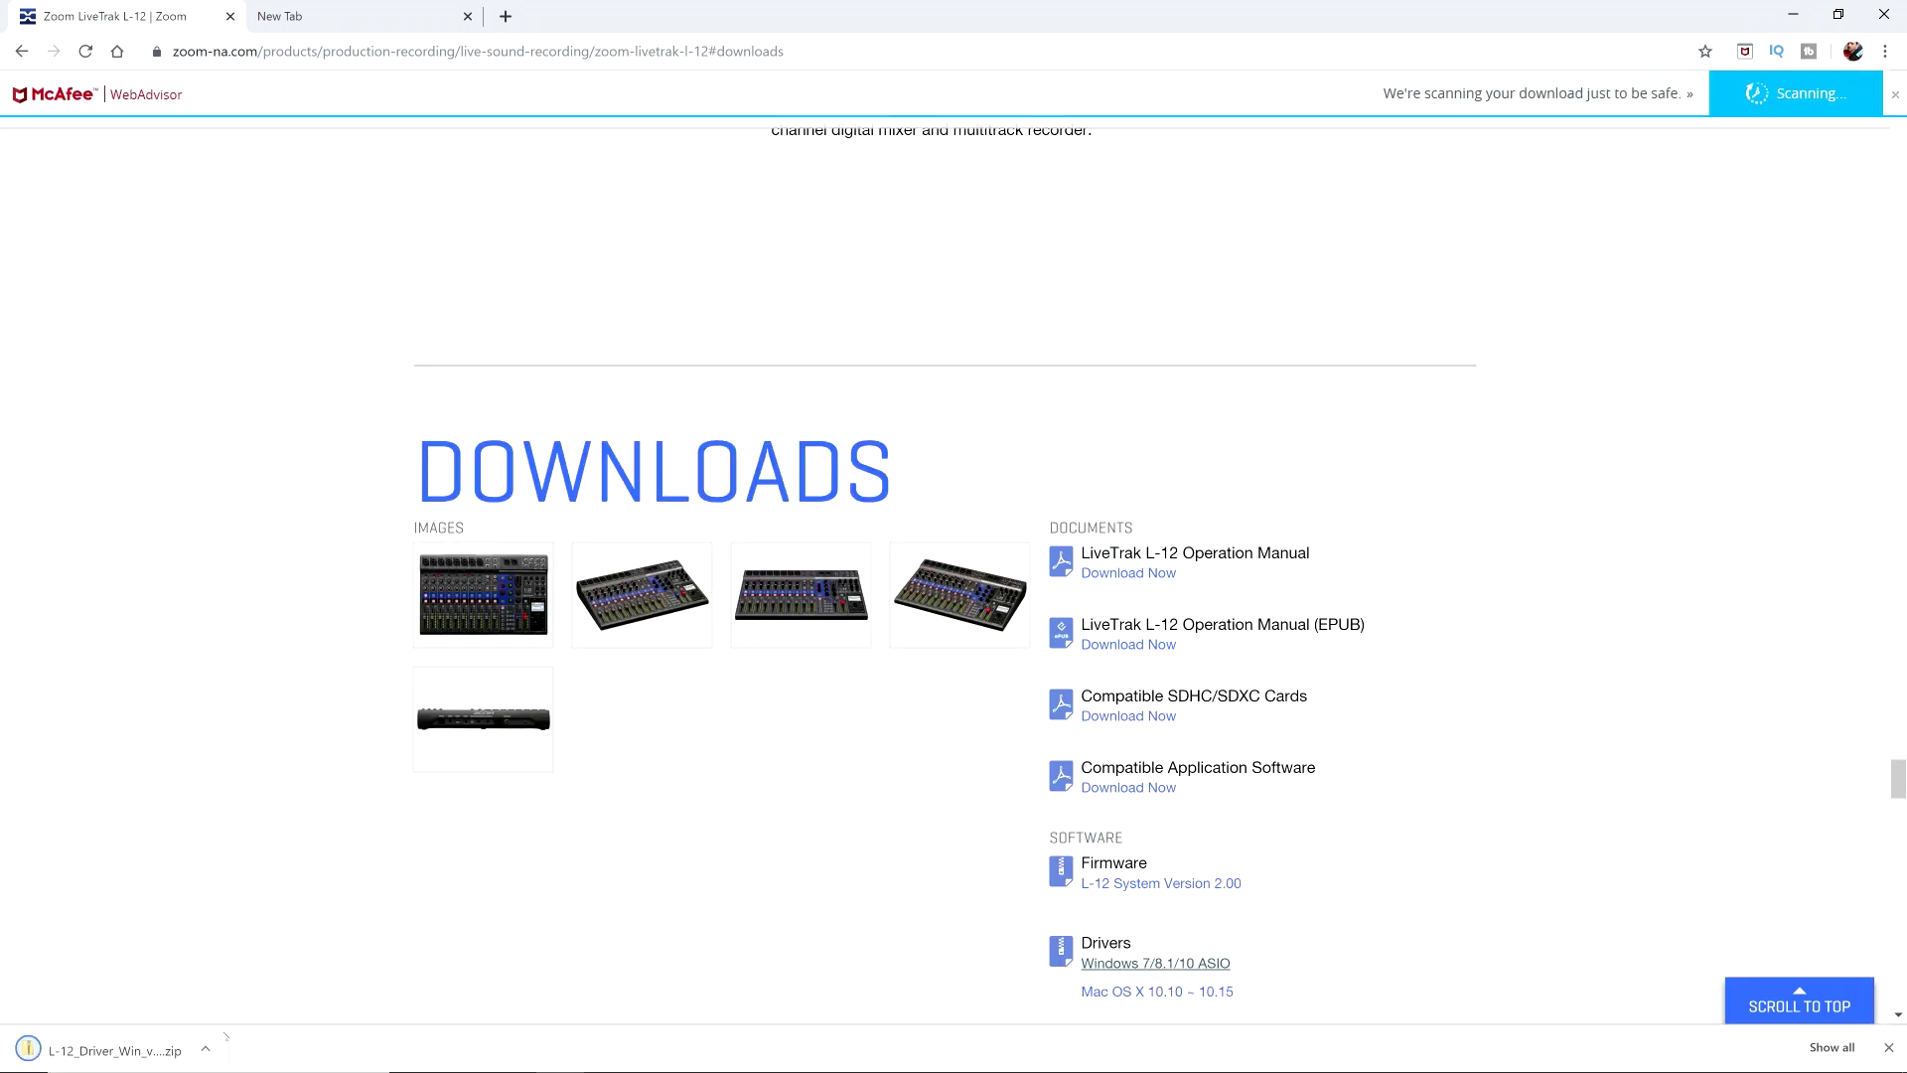
left_click(205, 1048)
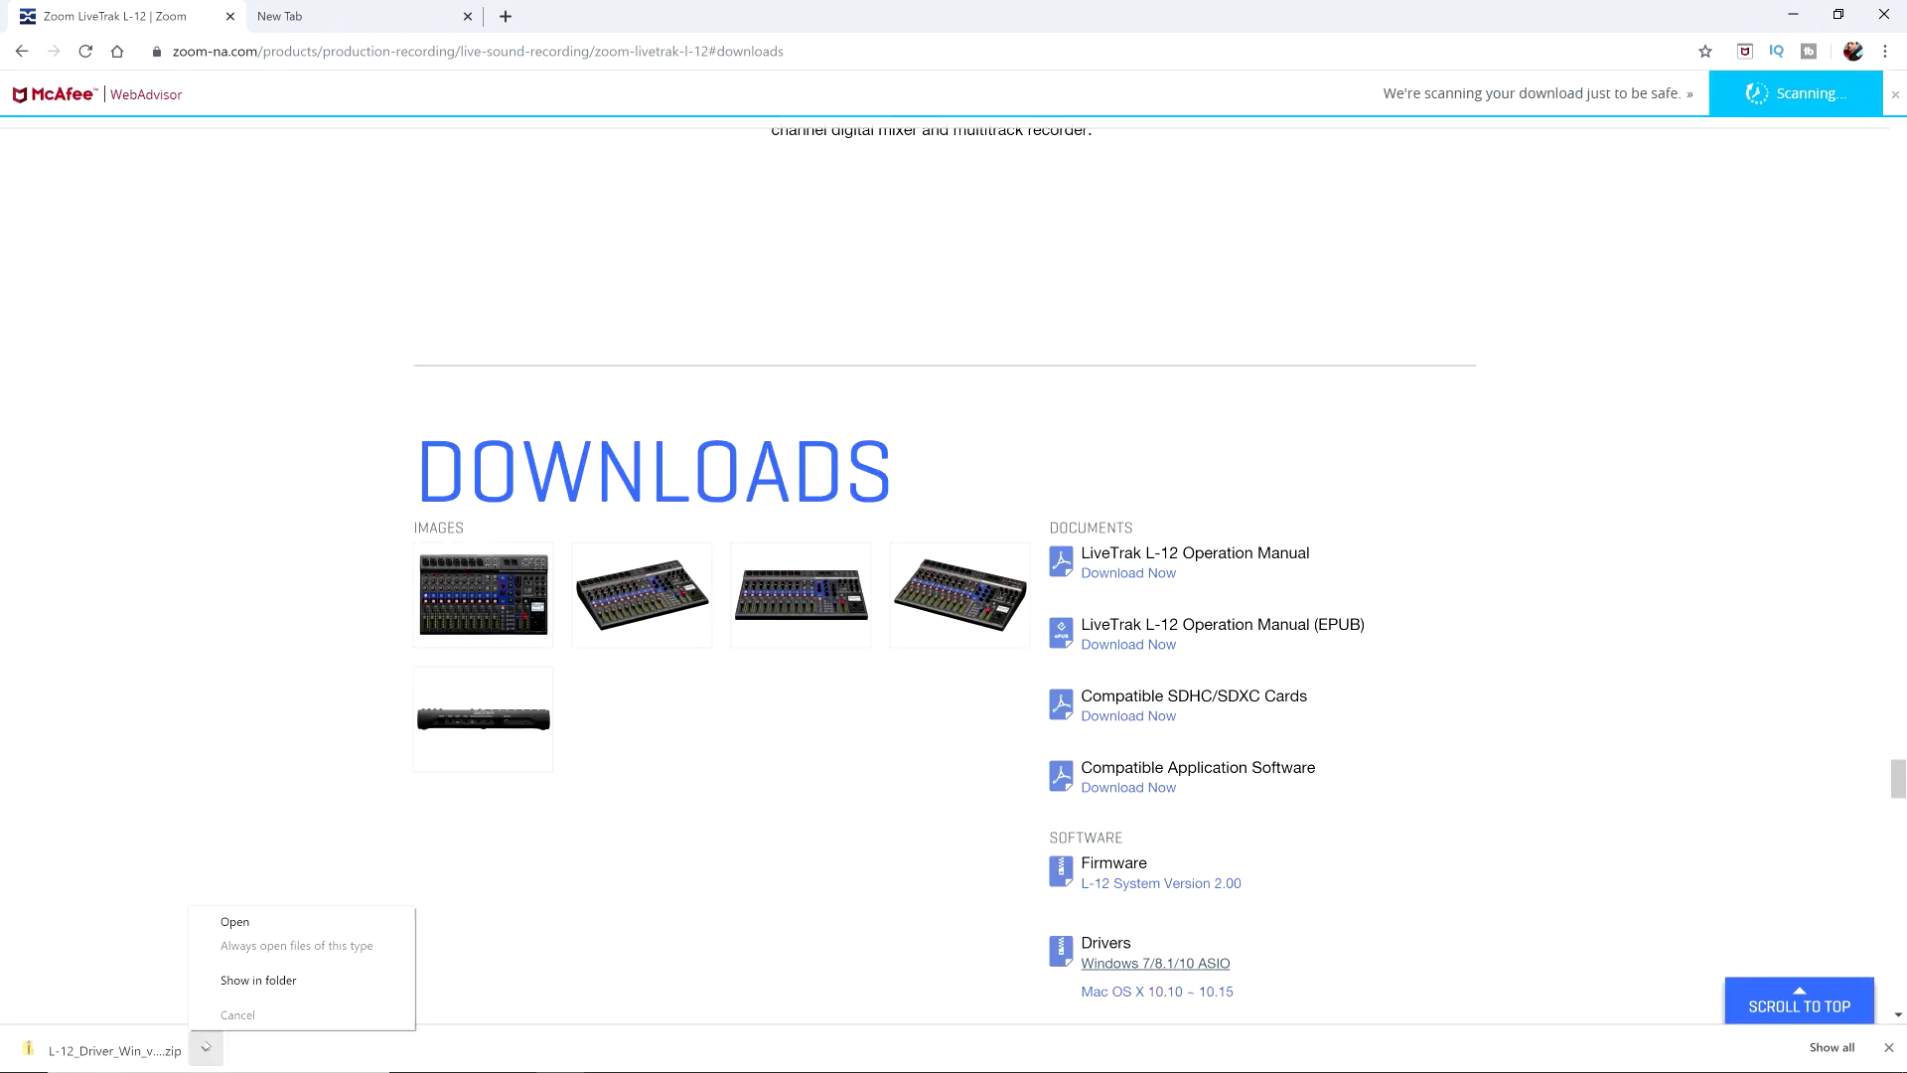
Show the downloaded L-12 driver zip in File Explorer and extract it to the default folder
left_click(258, 981)
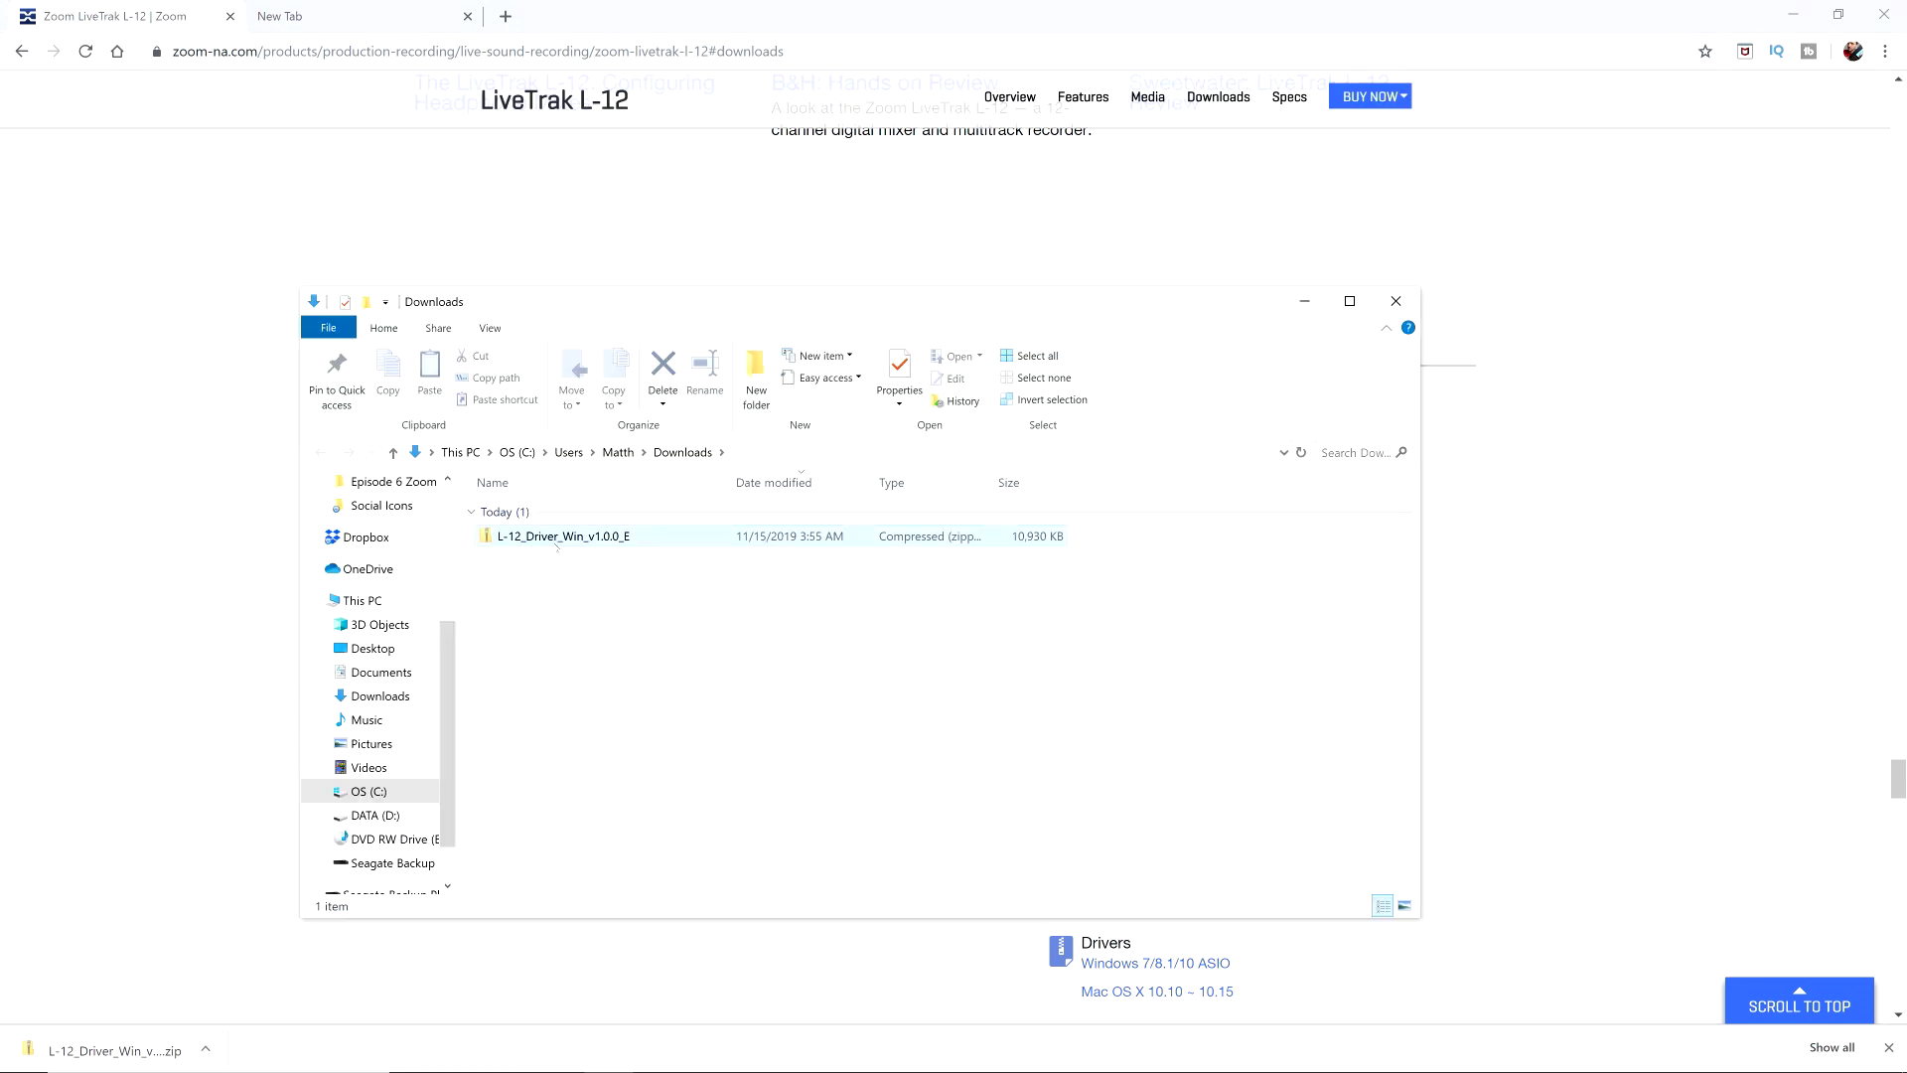
right_click(580, 542)
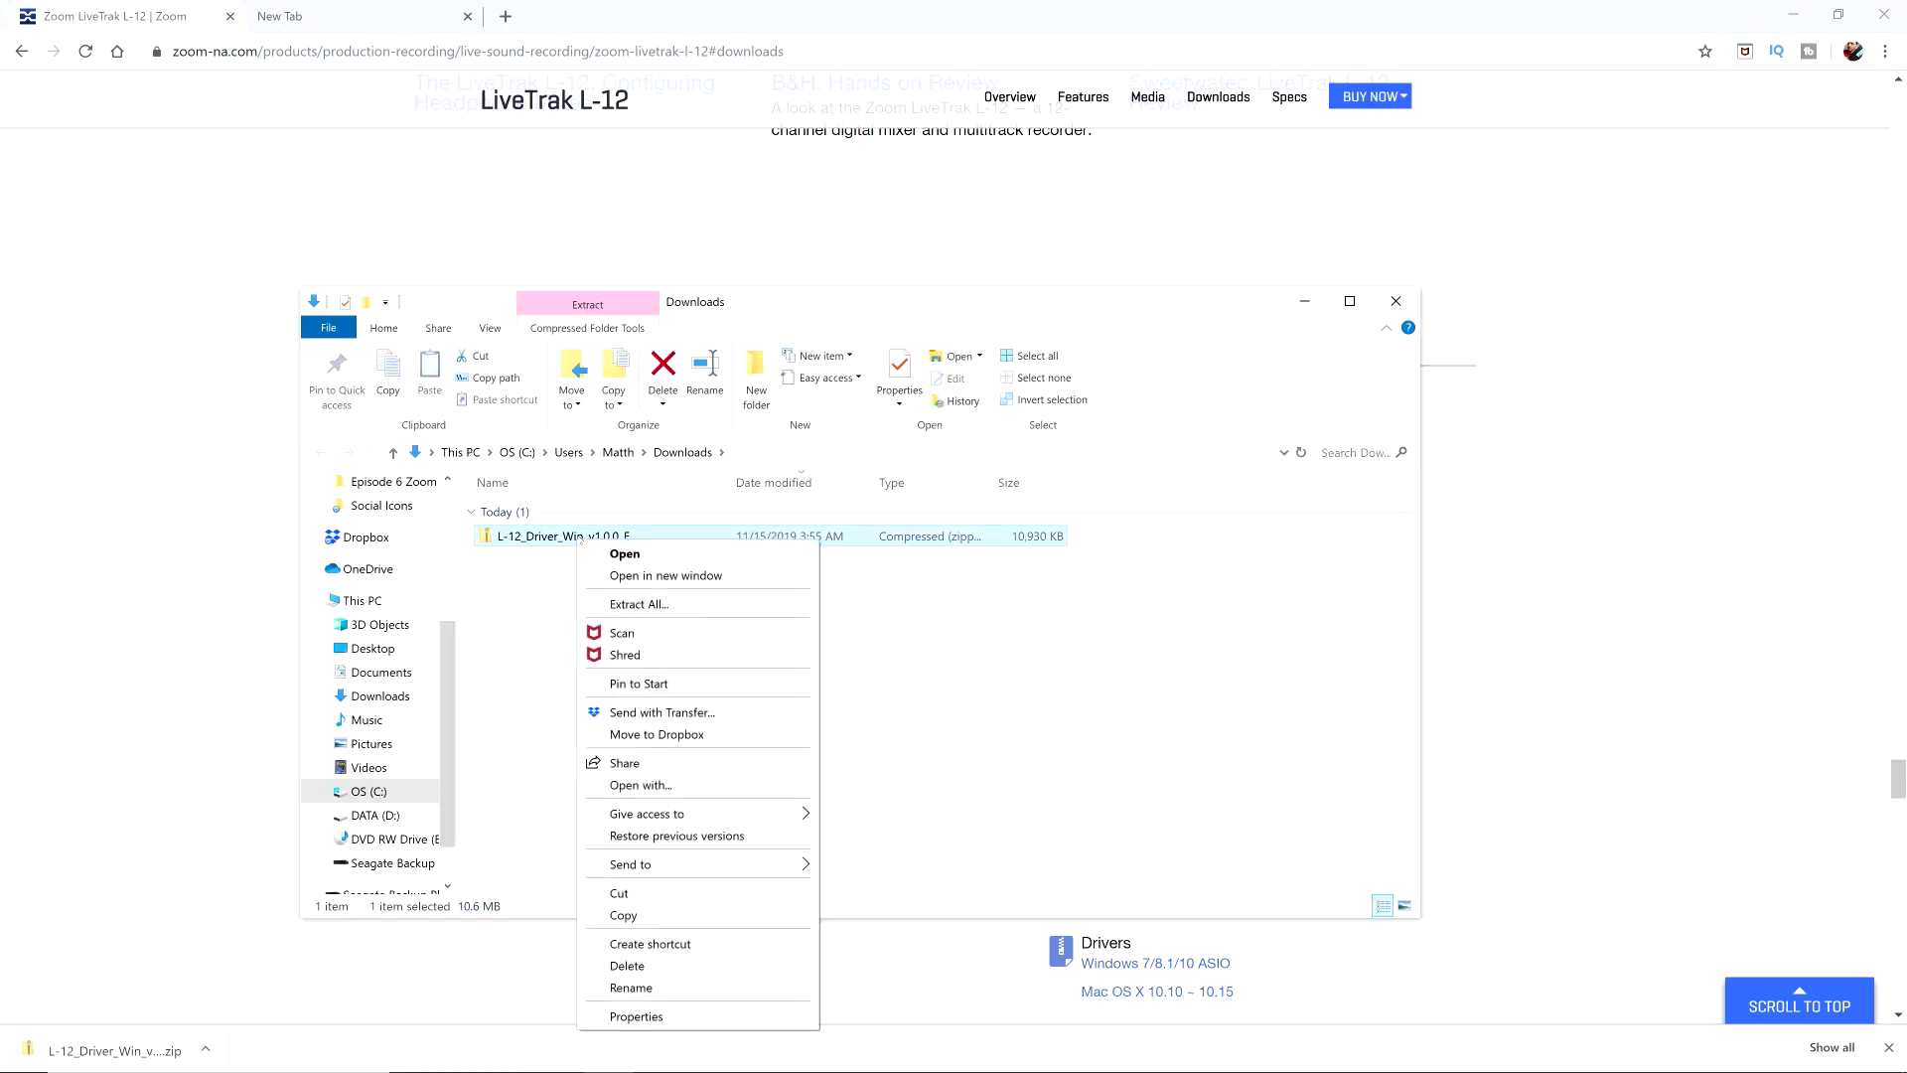
left_click(711, 608)
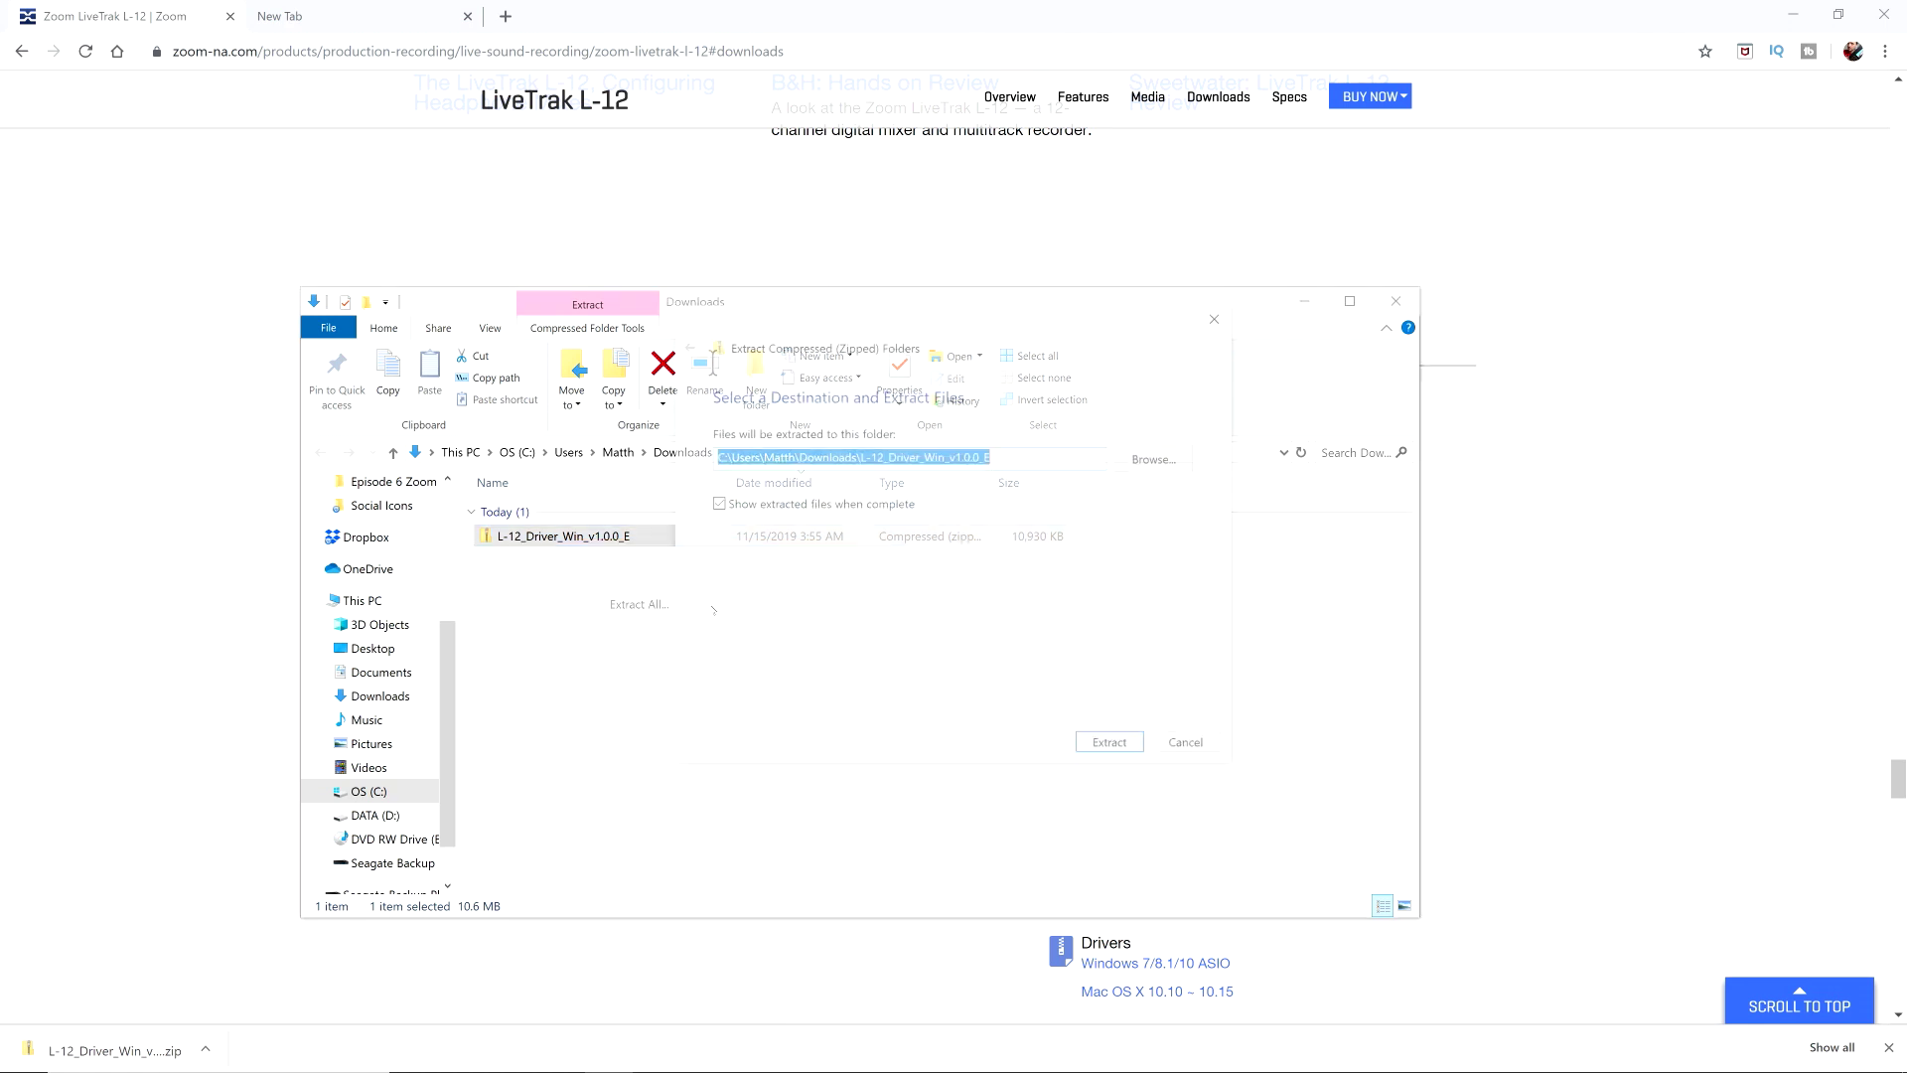
left_click(1127, 744)
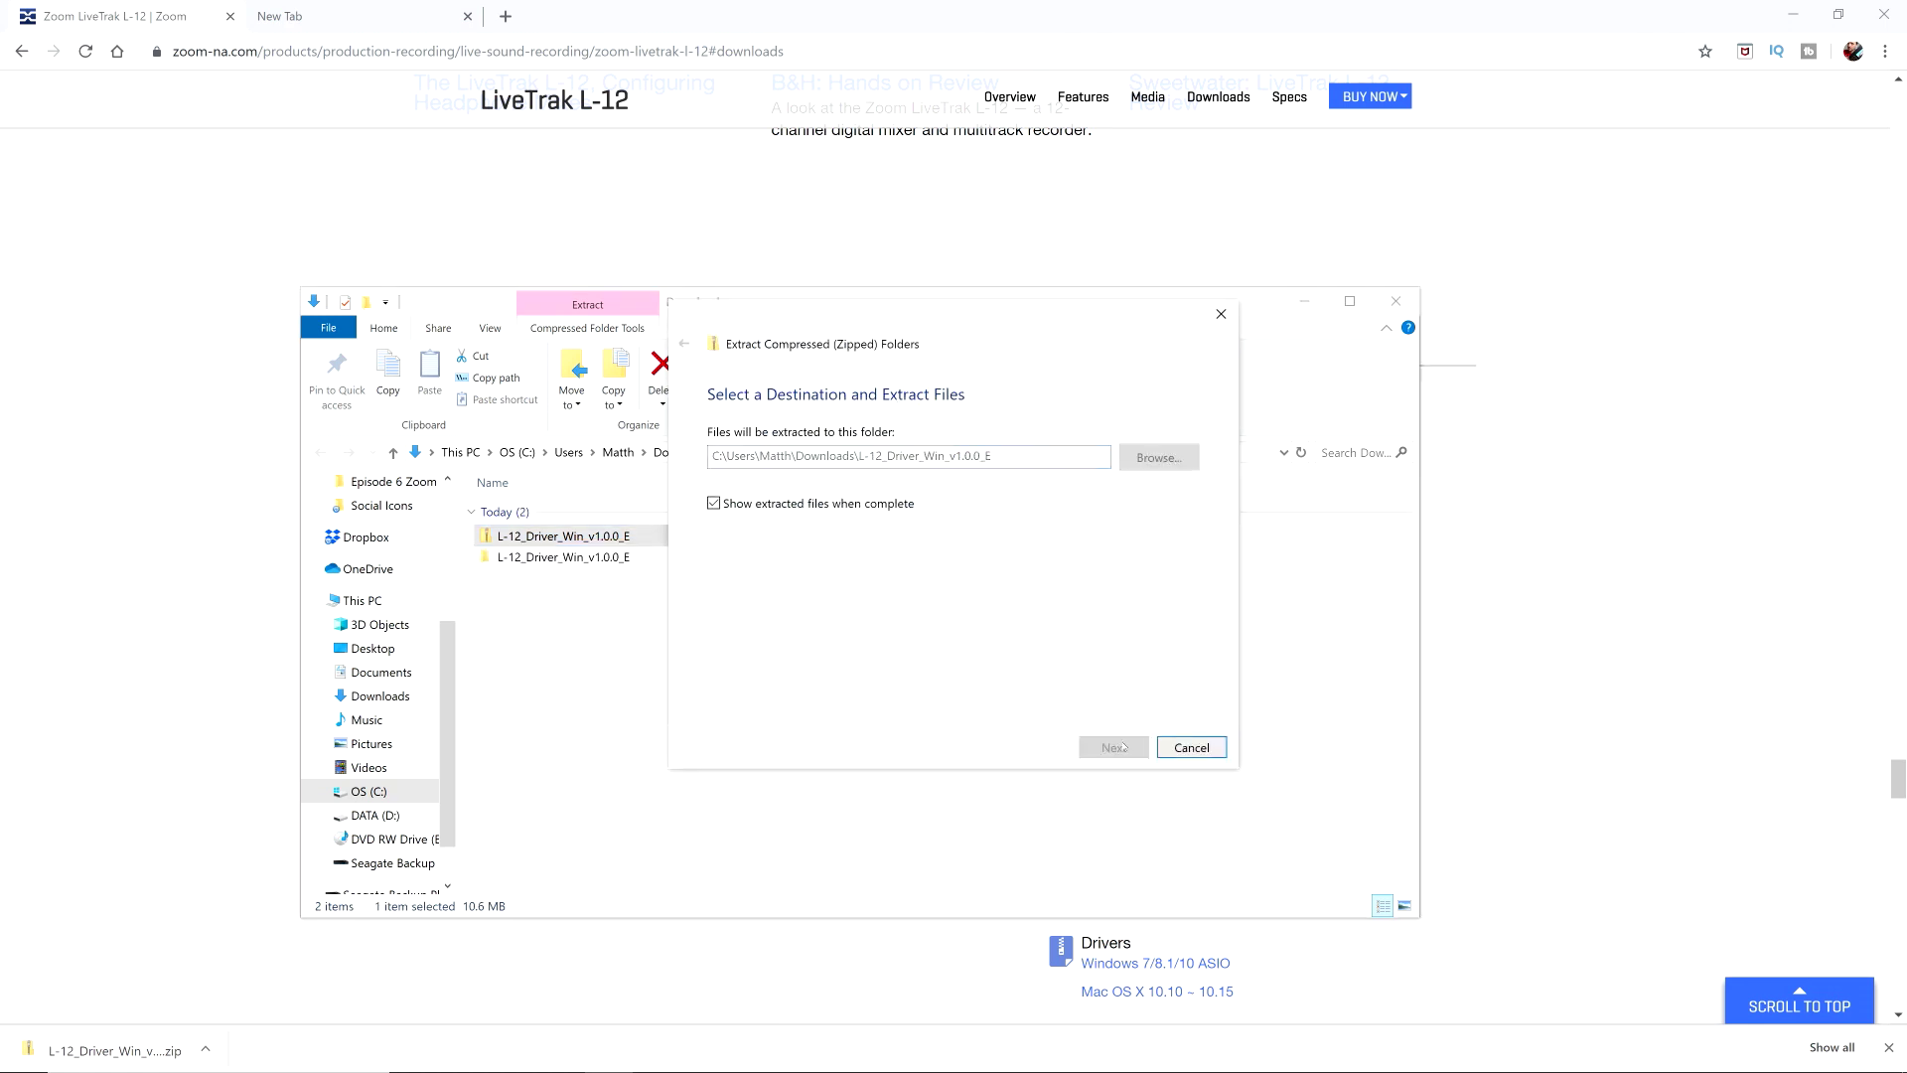
Open the extracted folder and launch the ZOOM L-12 driver installer
double_click(591, 539)
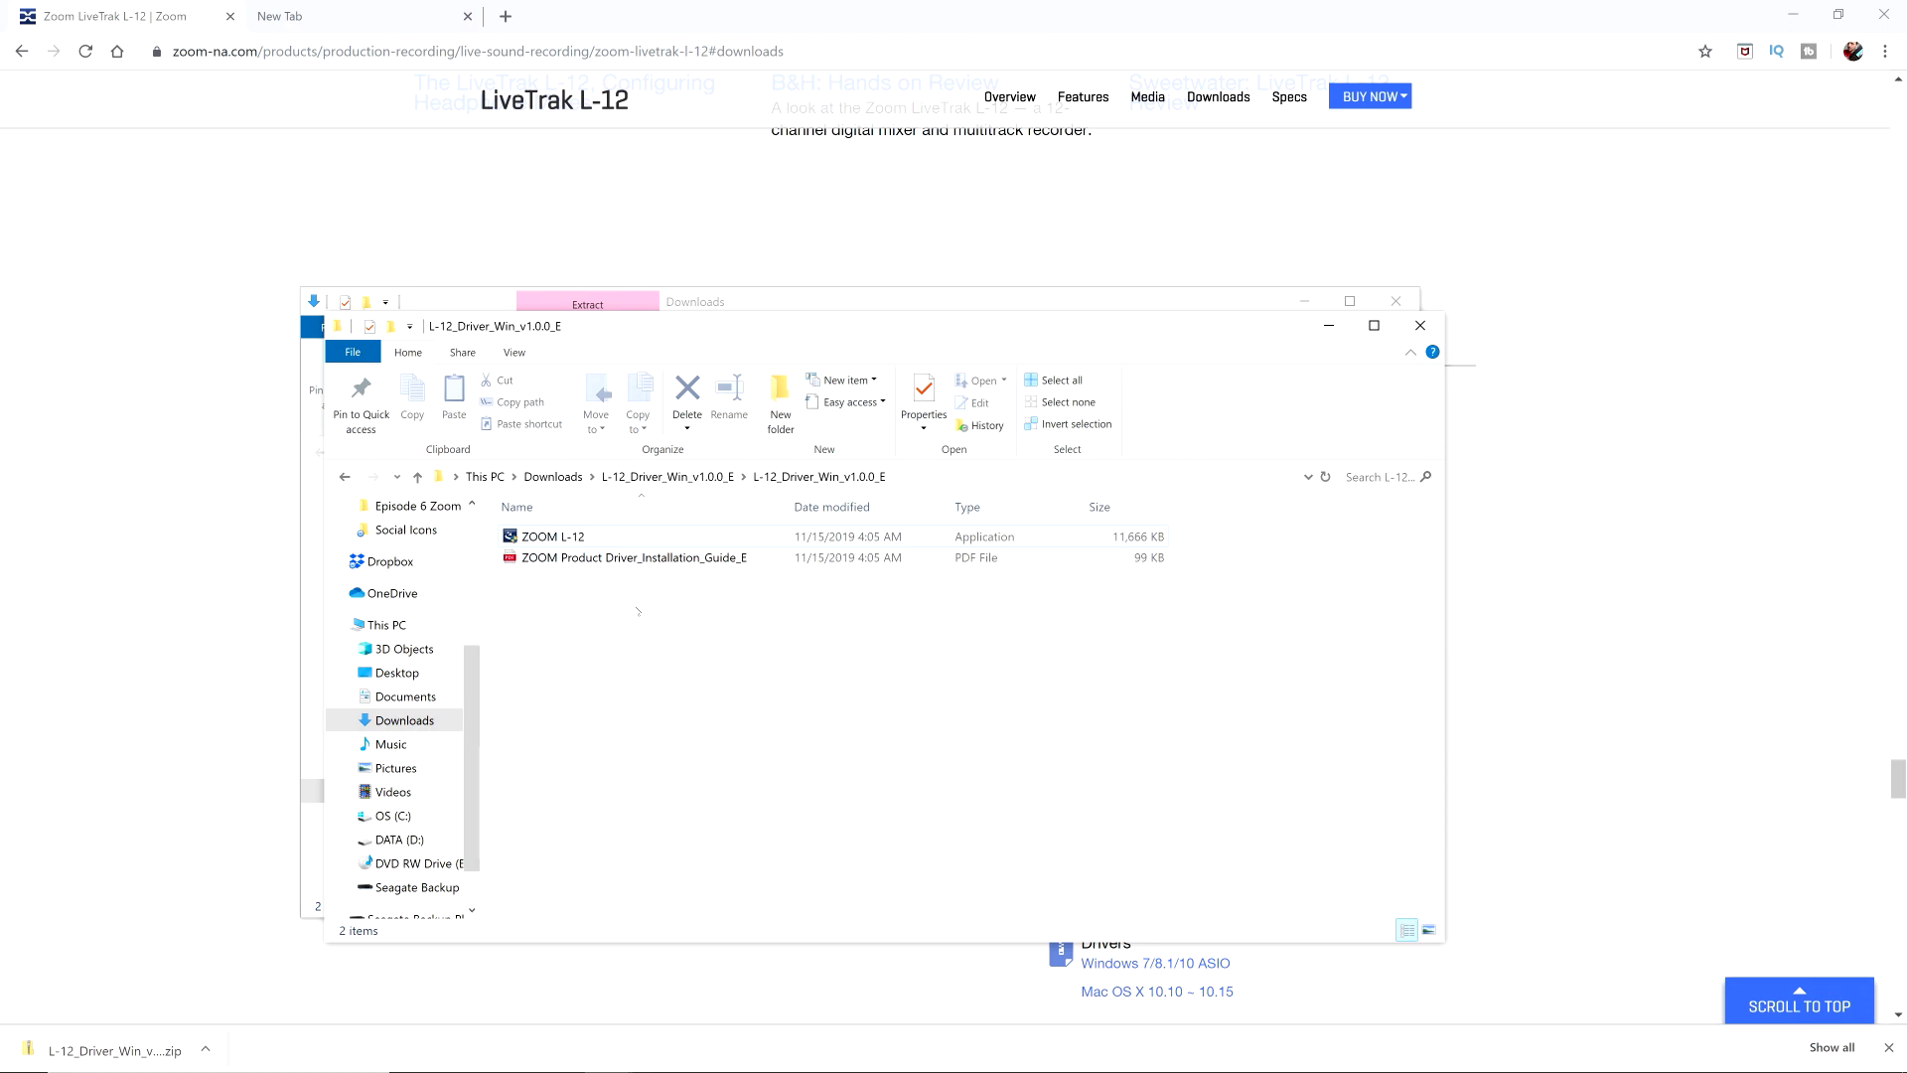
left_click(619, 536)
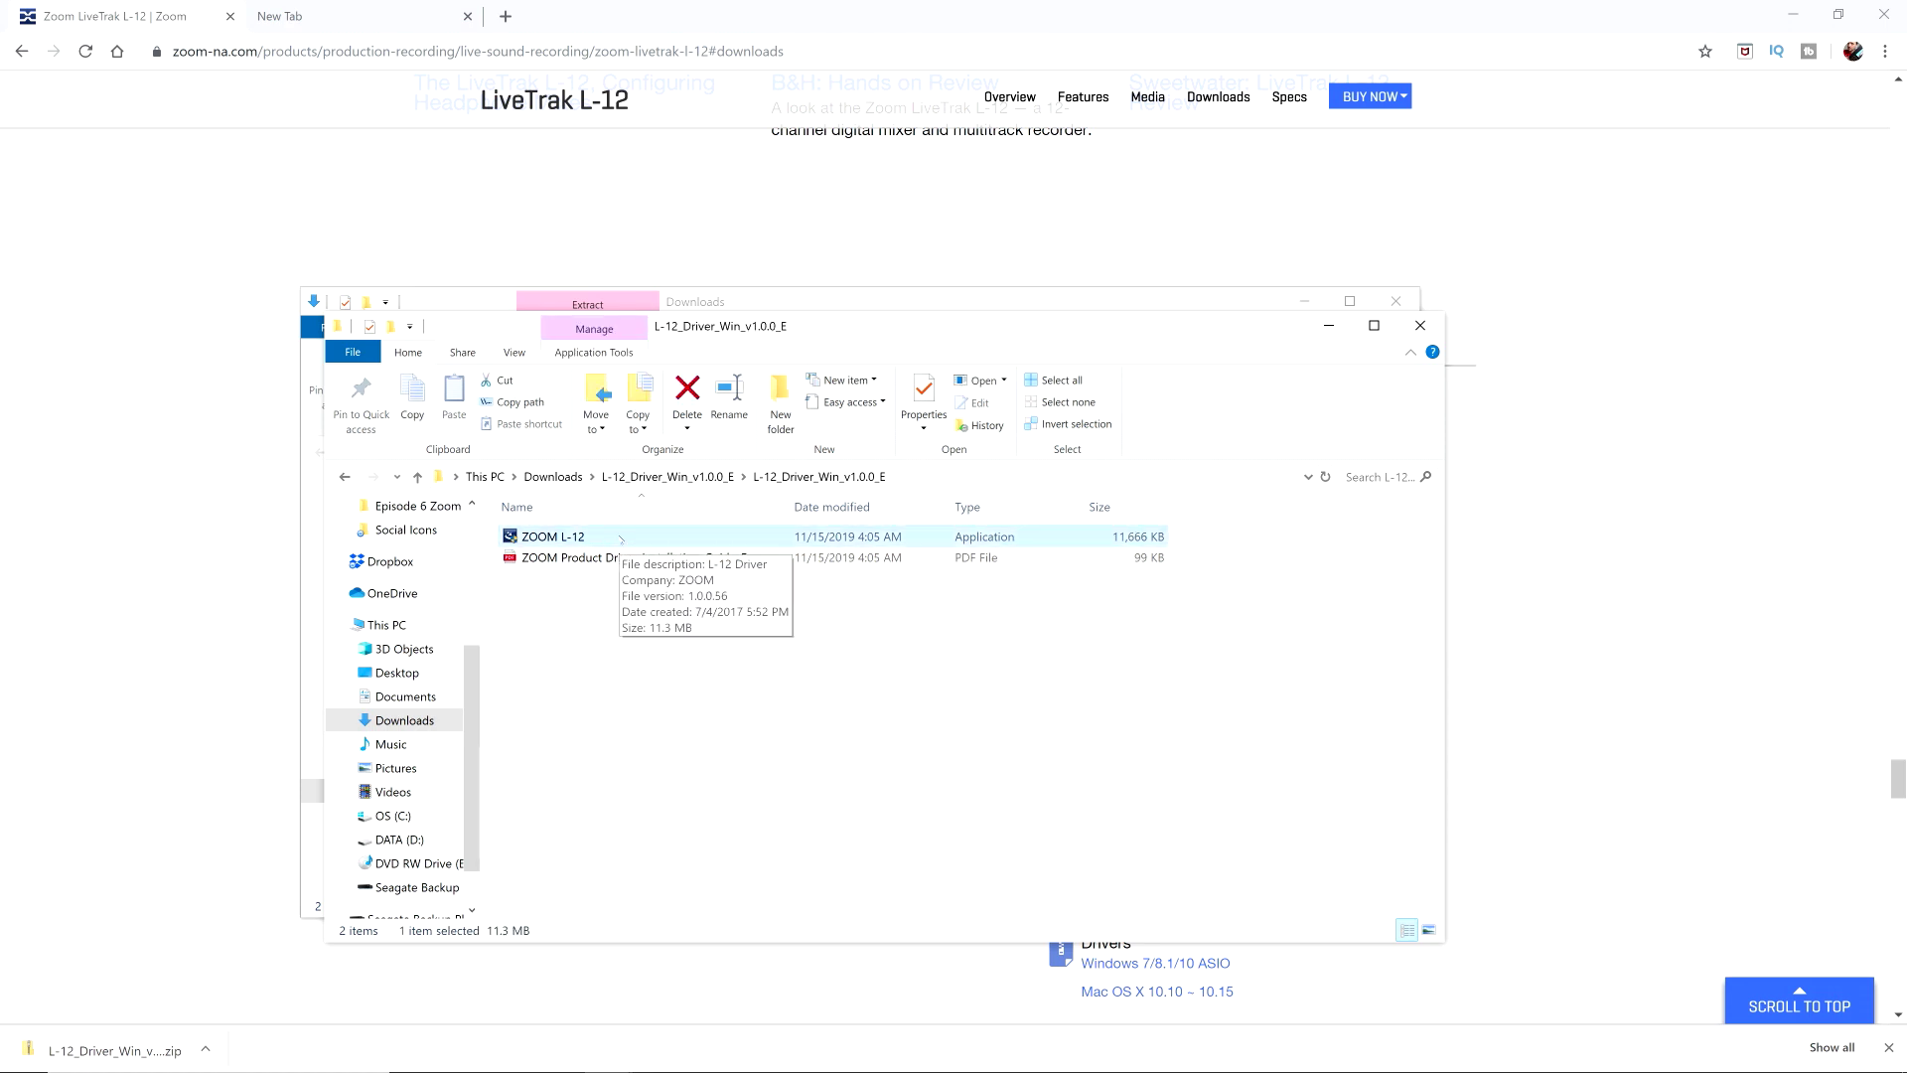
double_click(620, 539)
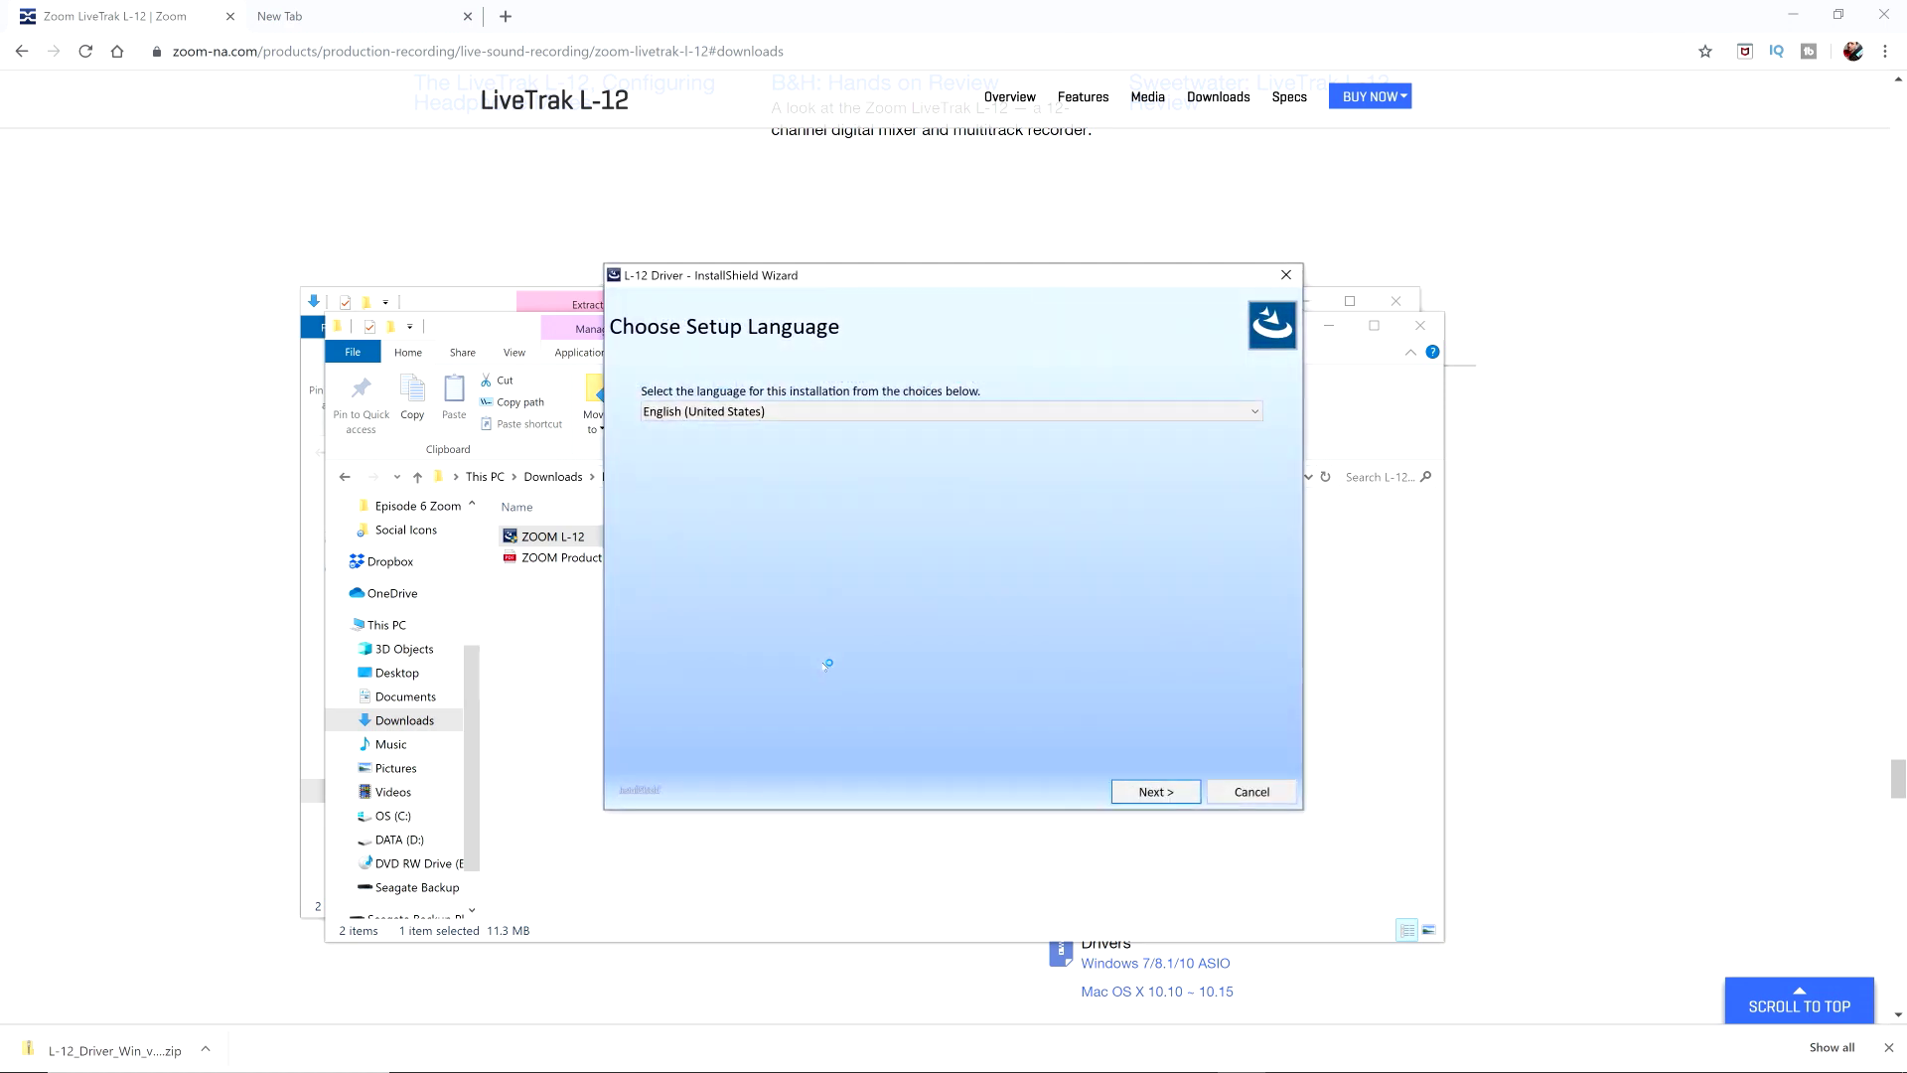
Install the L-12 Driver in English after accepting the license, then close the installer and folder
left_click(1153, 790)
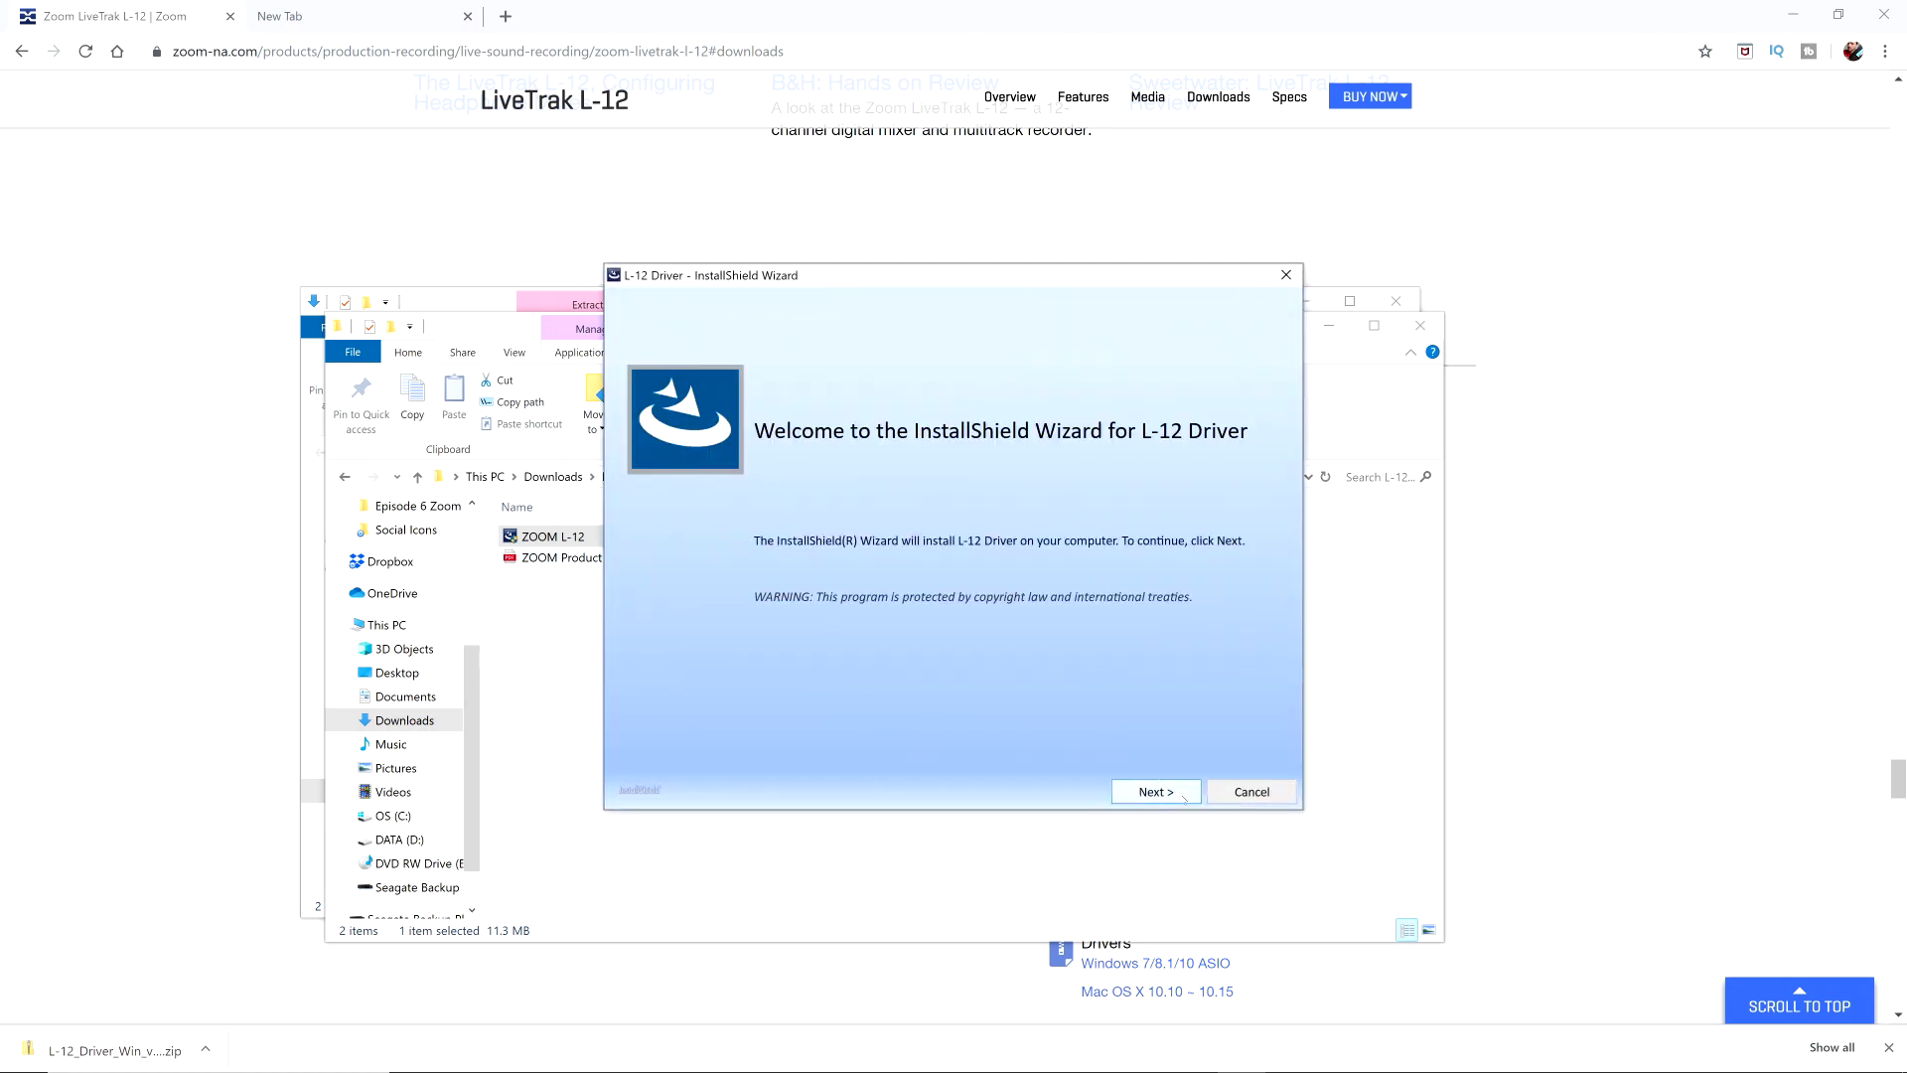
left_click(1184, 799)
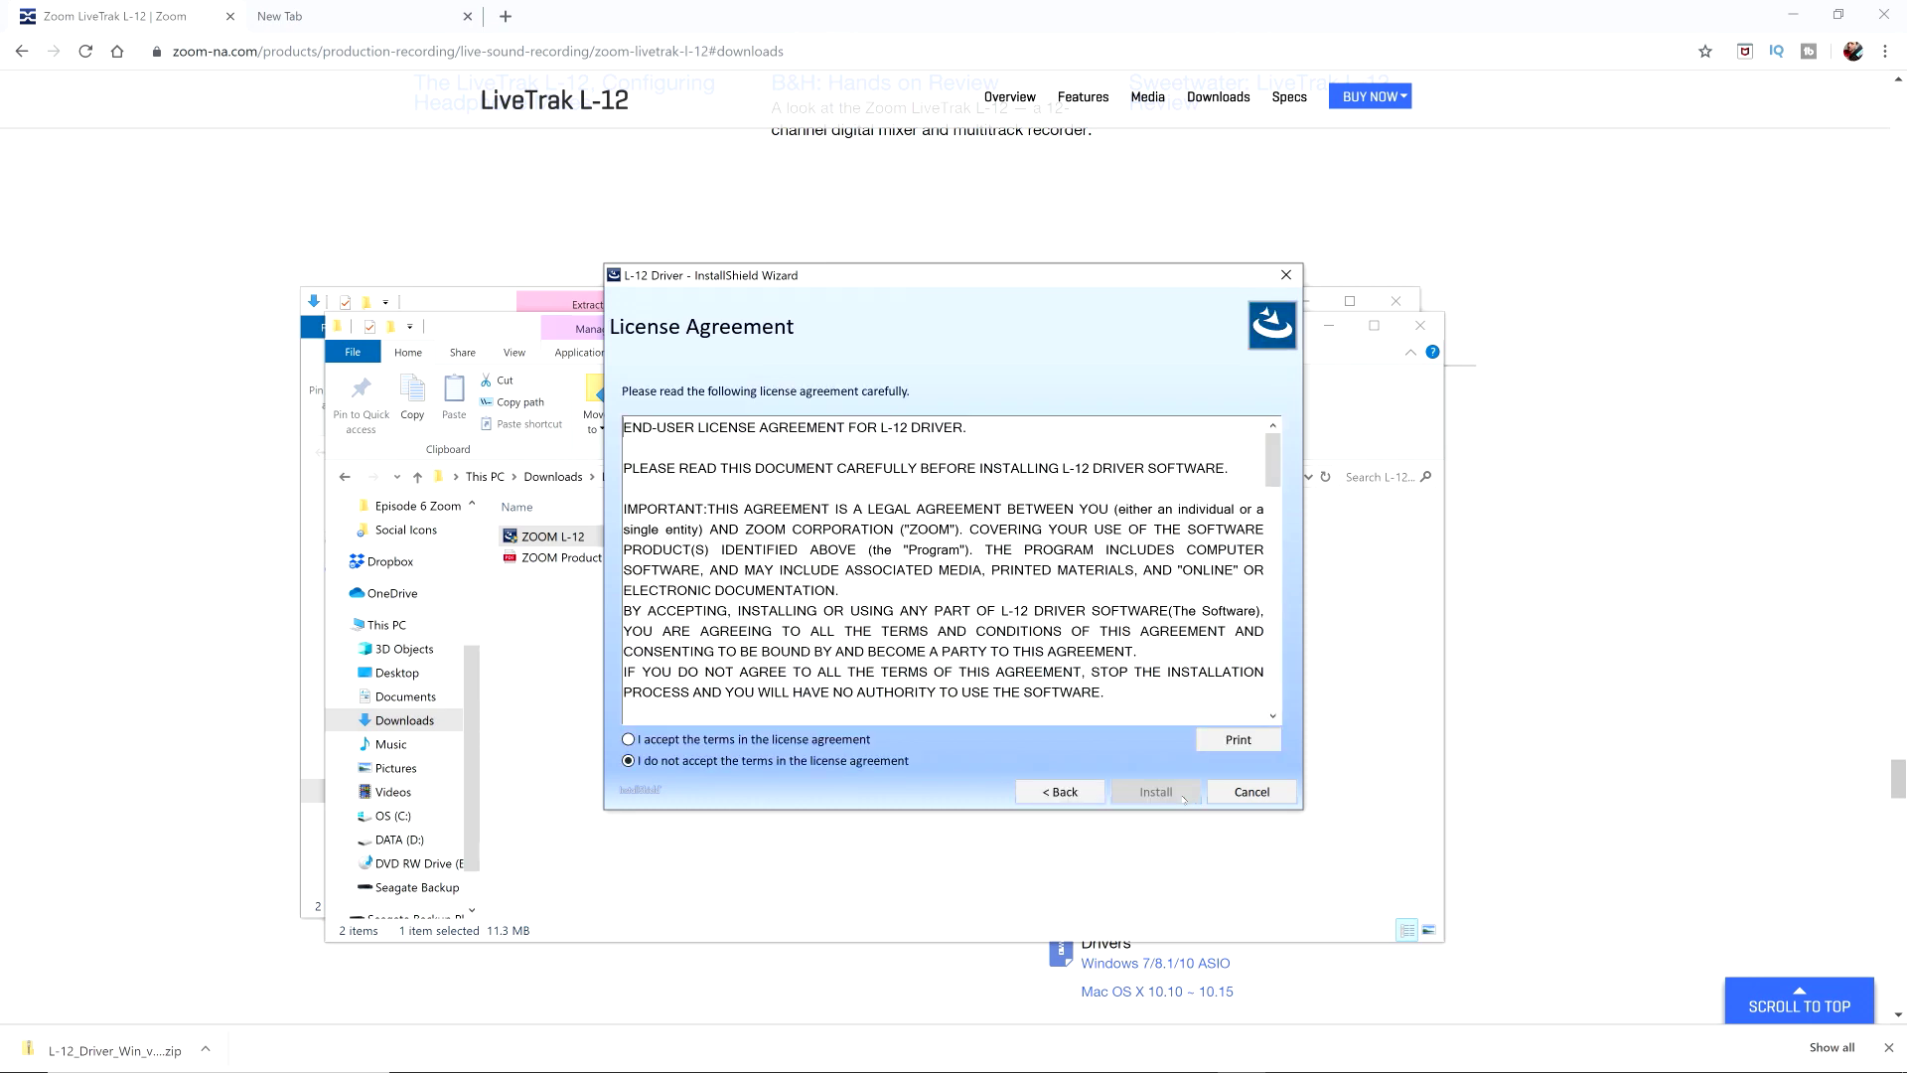
left_click(809, 745)
left_click_drag(1272, 467, 1273, 685)
left_click(1155, 791)
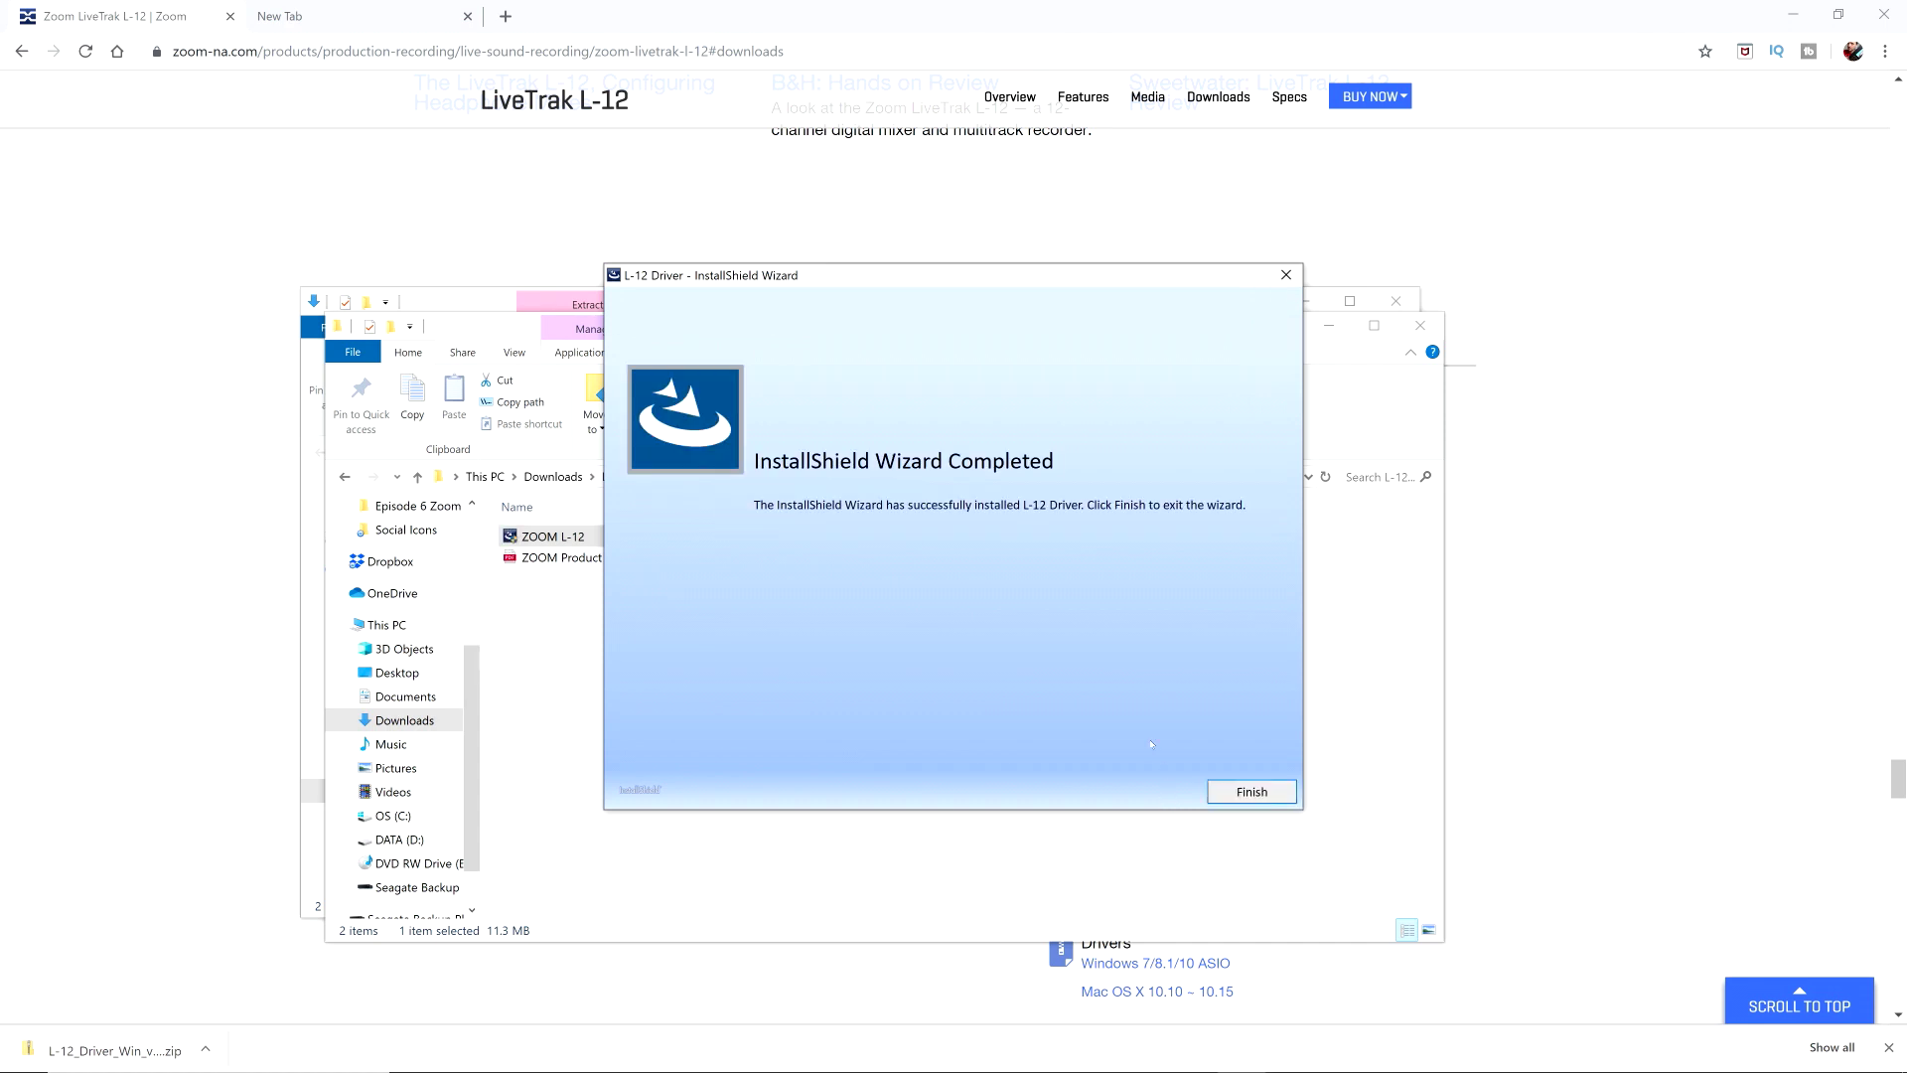
left_click(1227, 790)
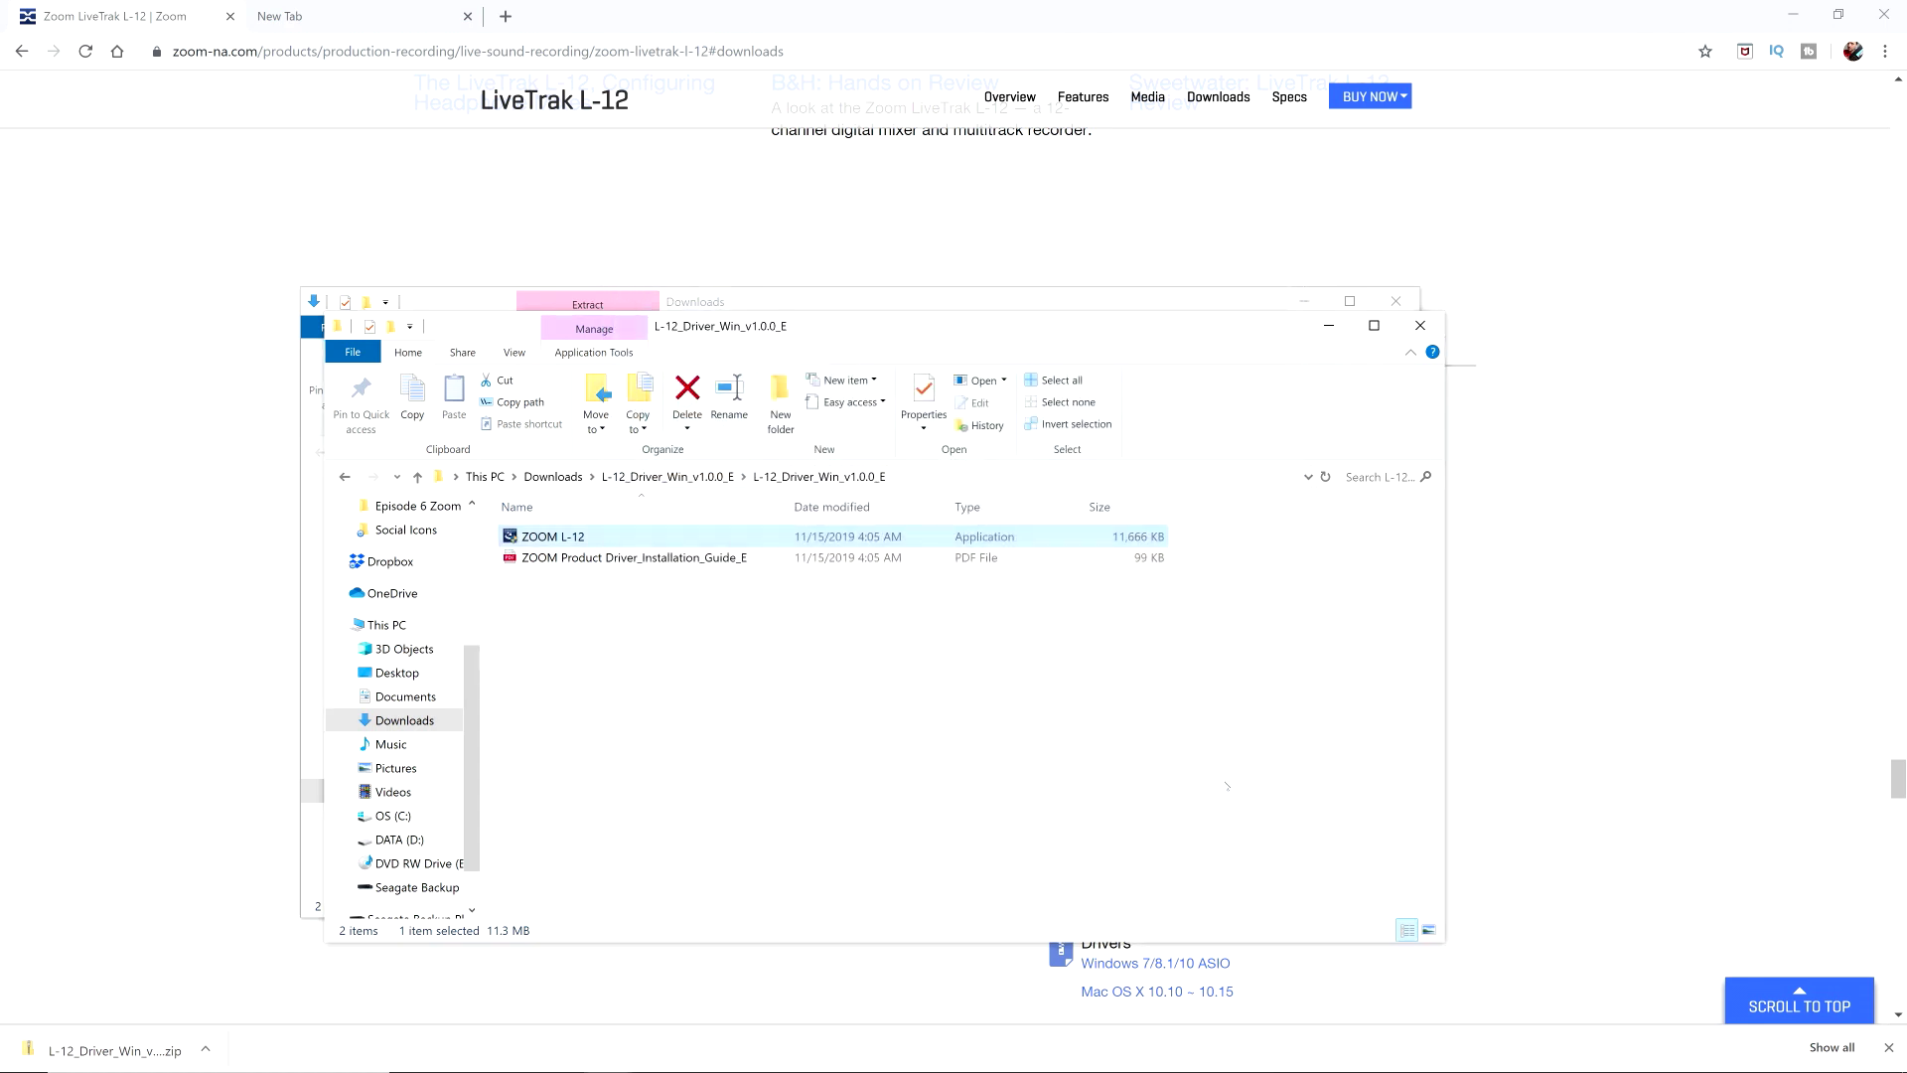
left_click(1422, 327)
Close the Downloads folder and dismiss Live's audio-disabled warning
left_click(1394, 300)
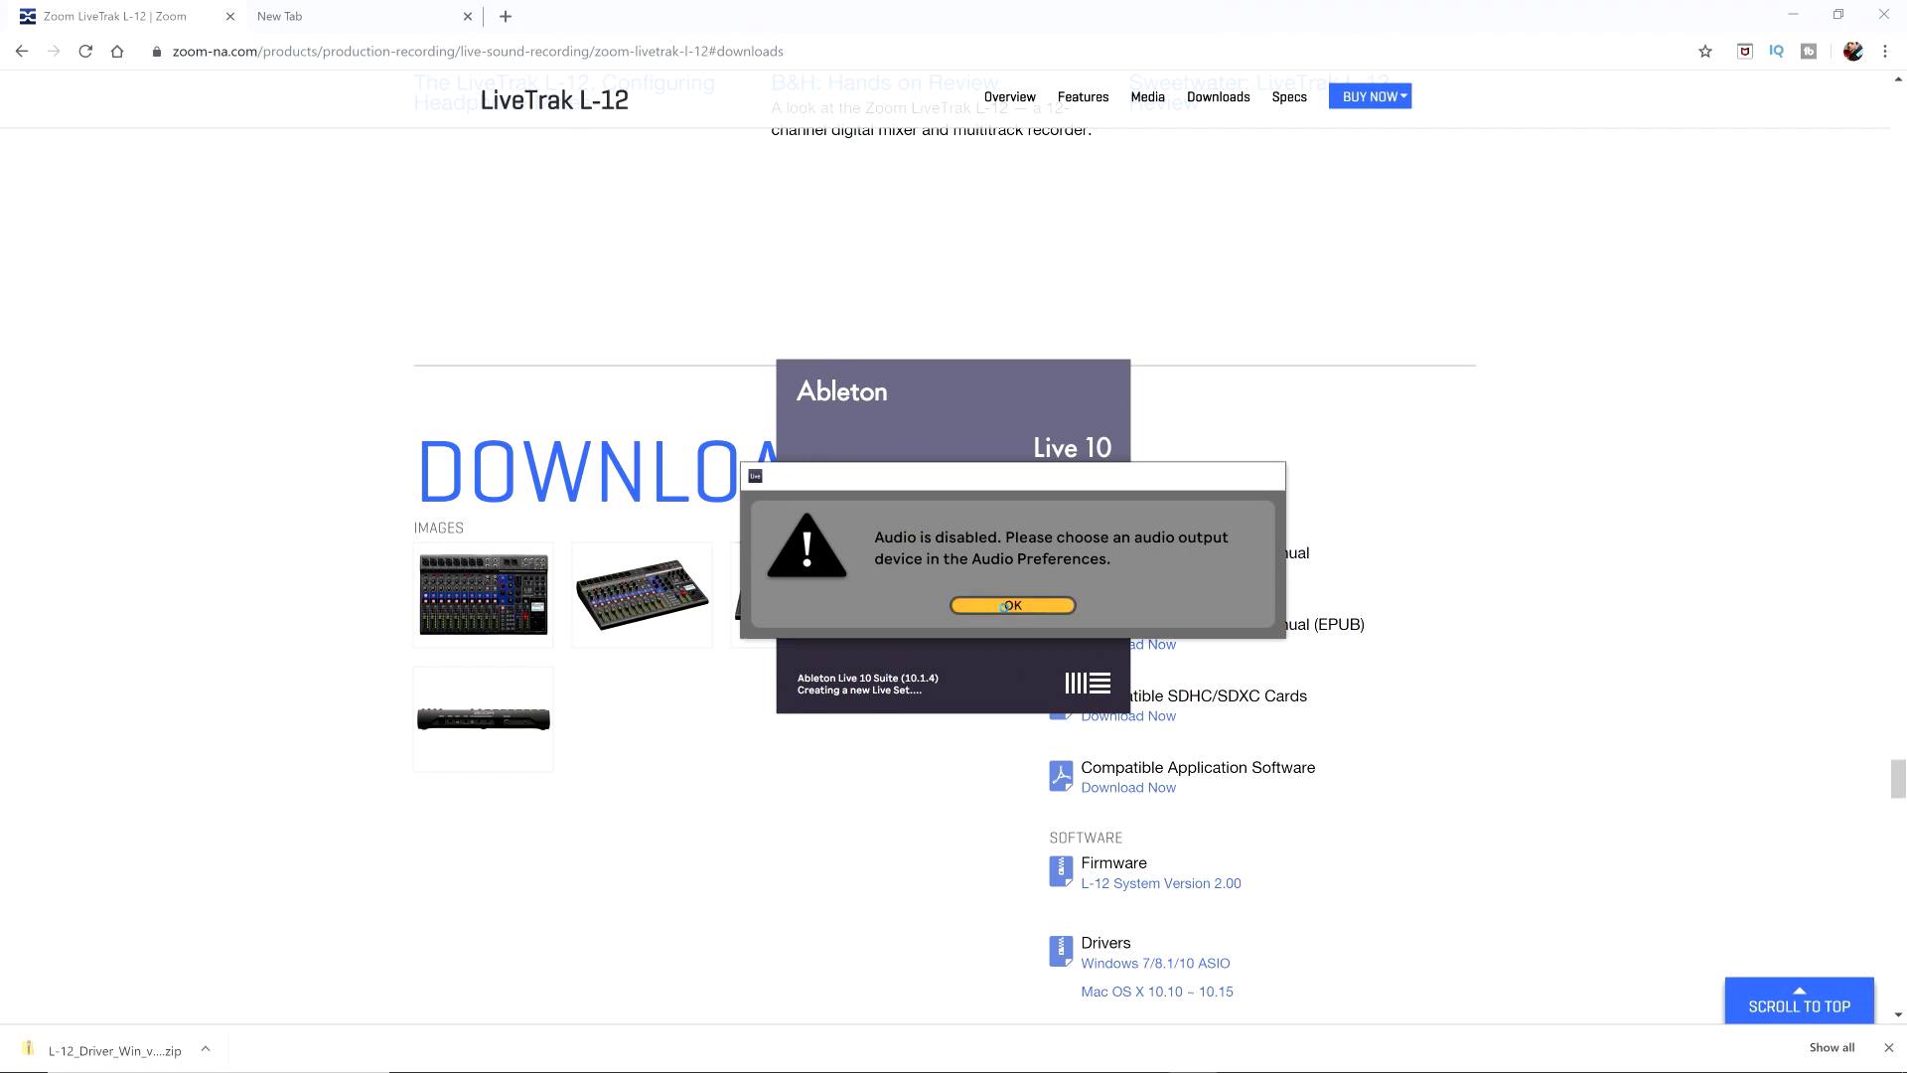
left_click(1005, 608)
left_click(84, 300)
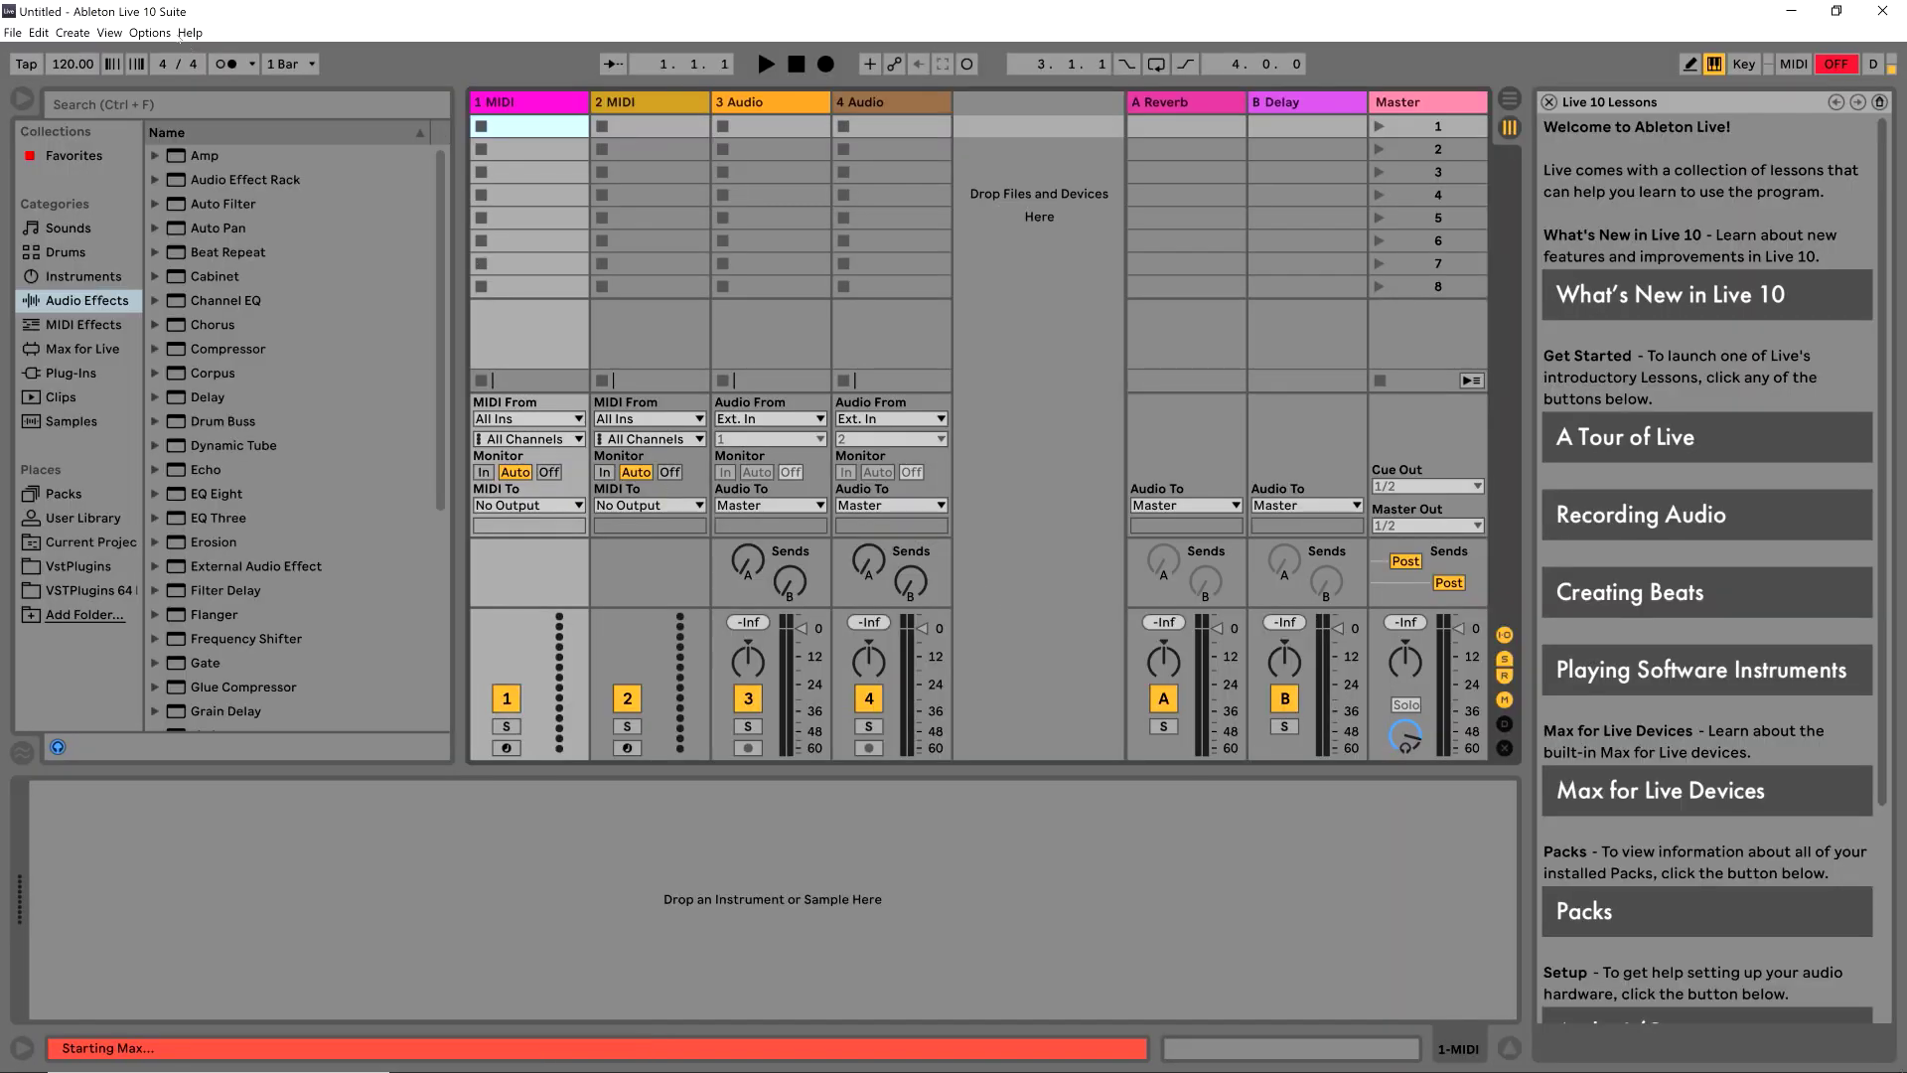
In Options > Preferences > Audio, choose ZOOM L-12 ASIO Driver as the audio device
left_click(149, 33)
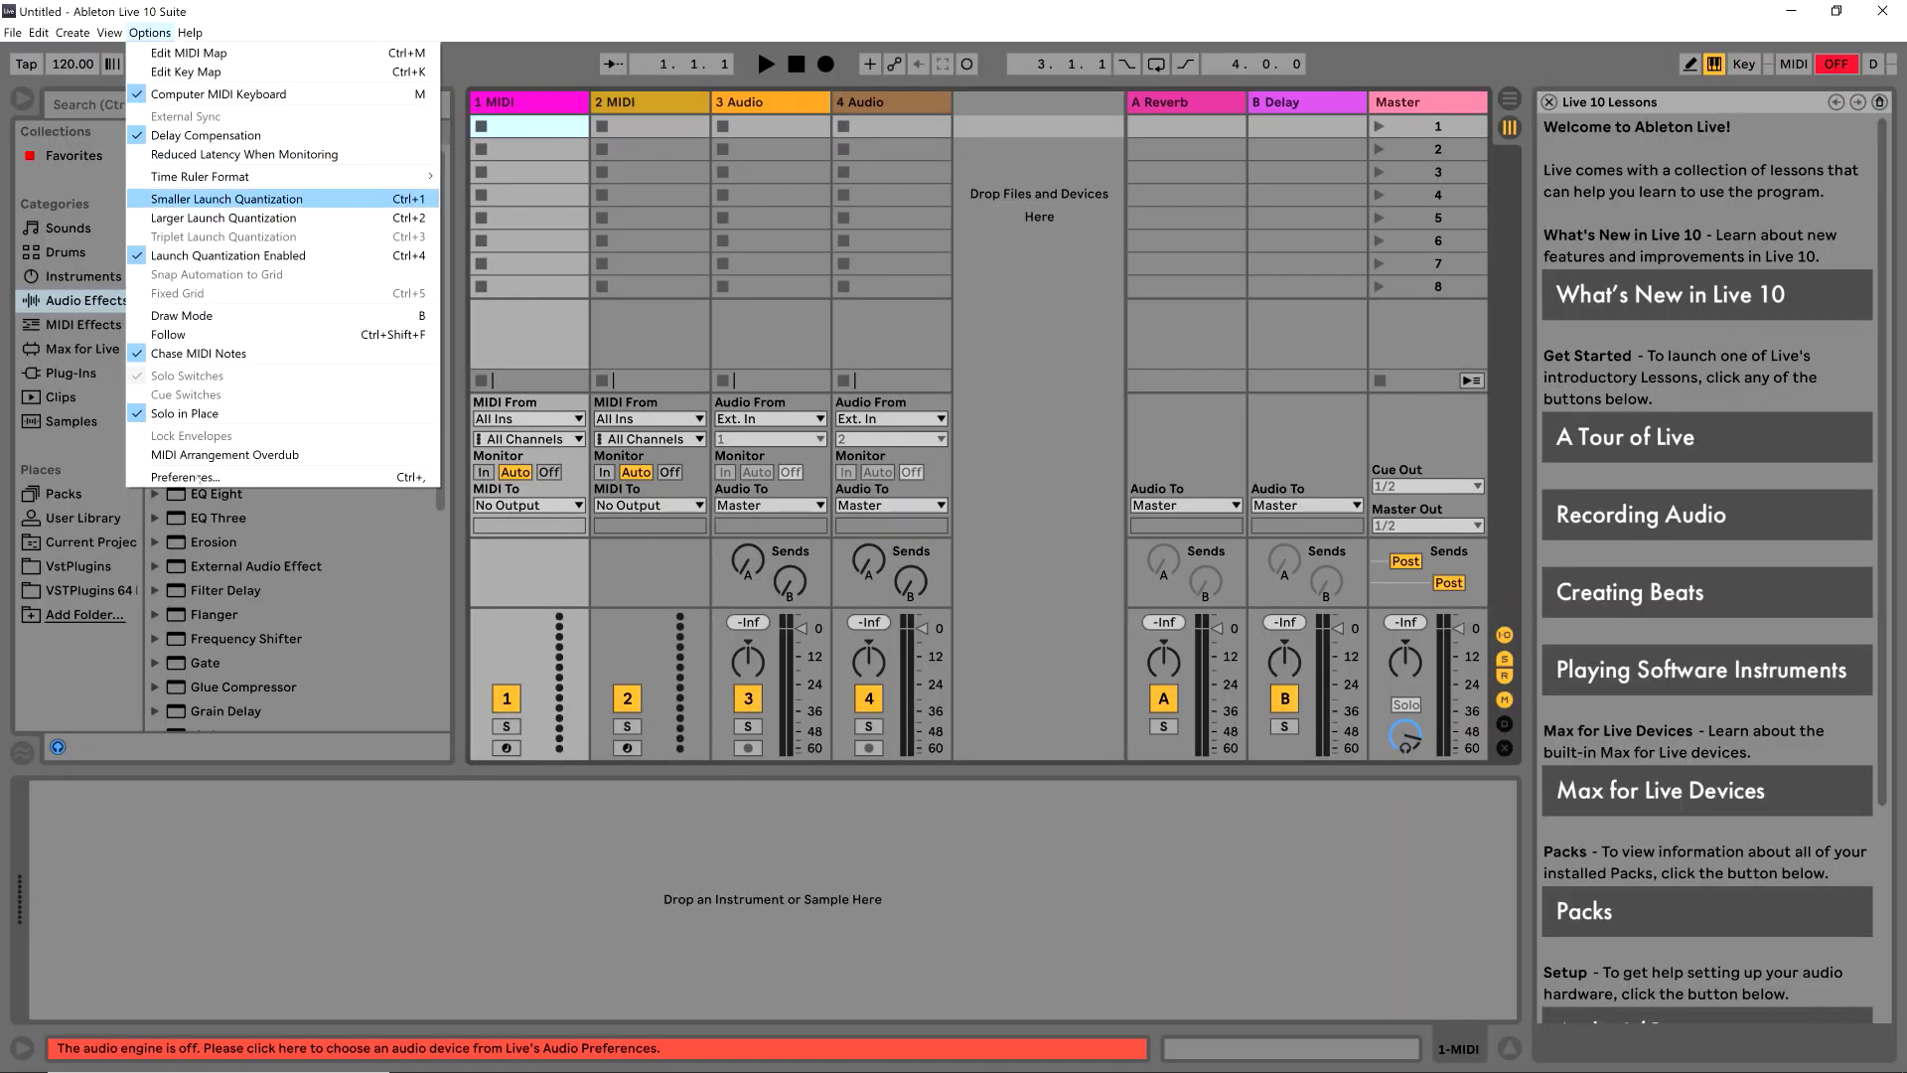
left_click(198, 477)
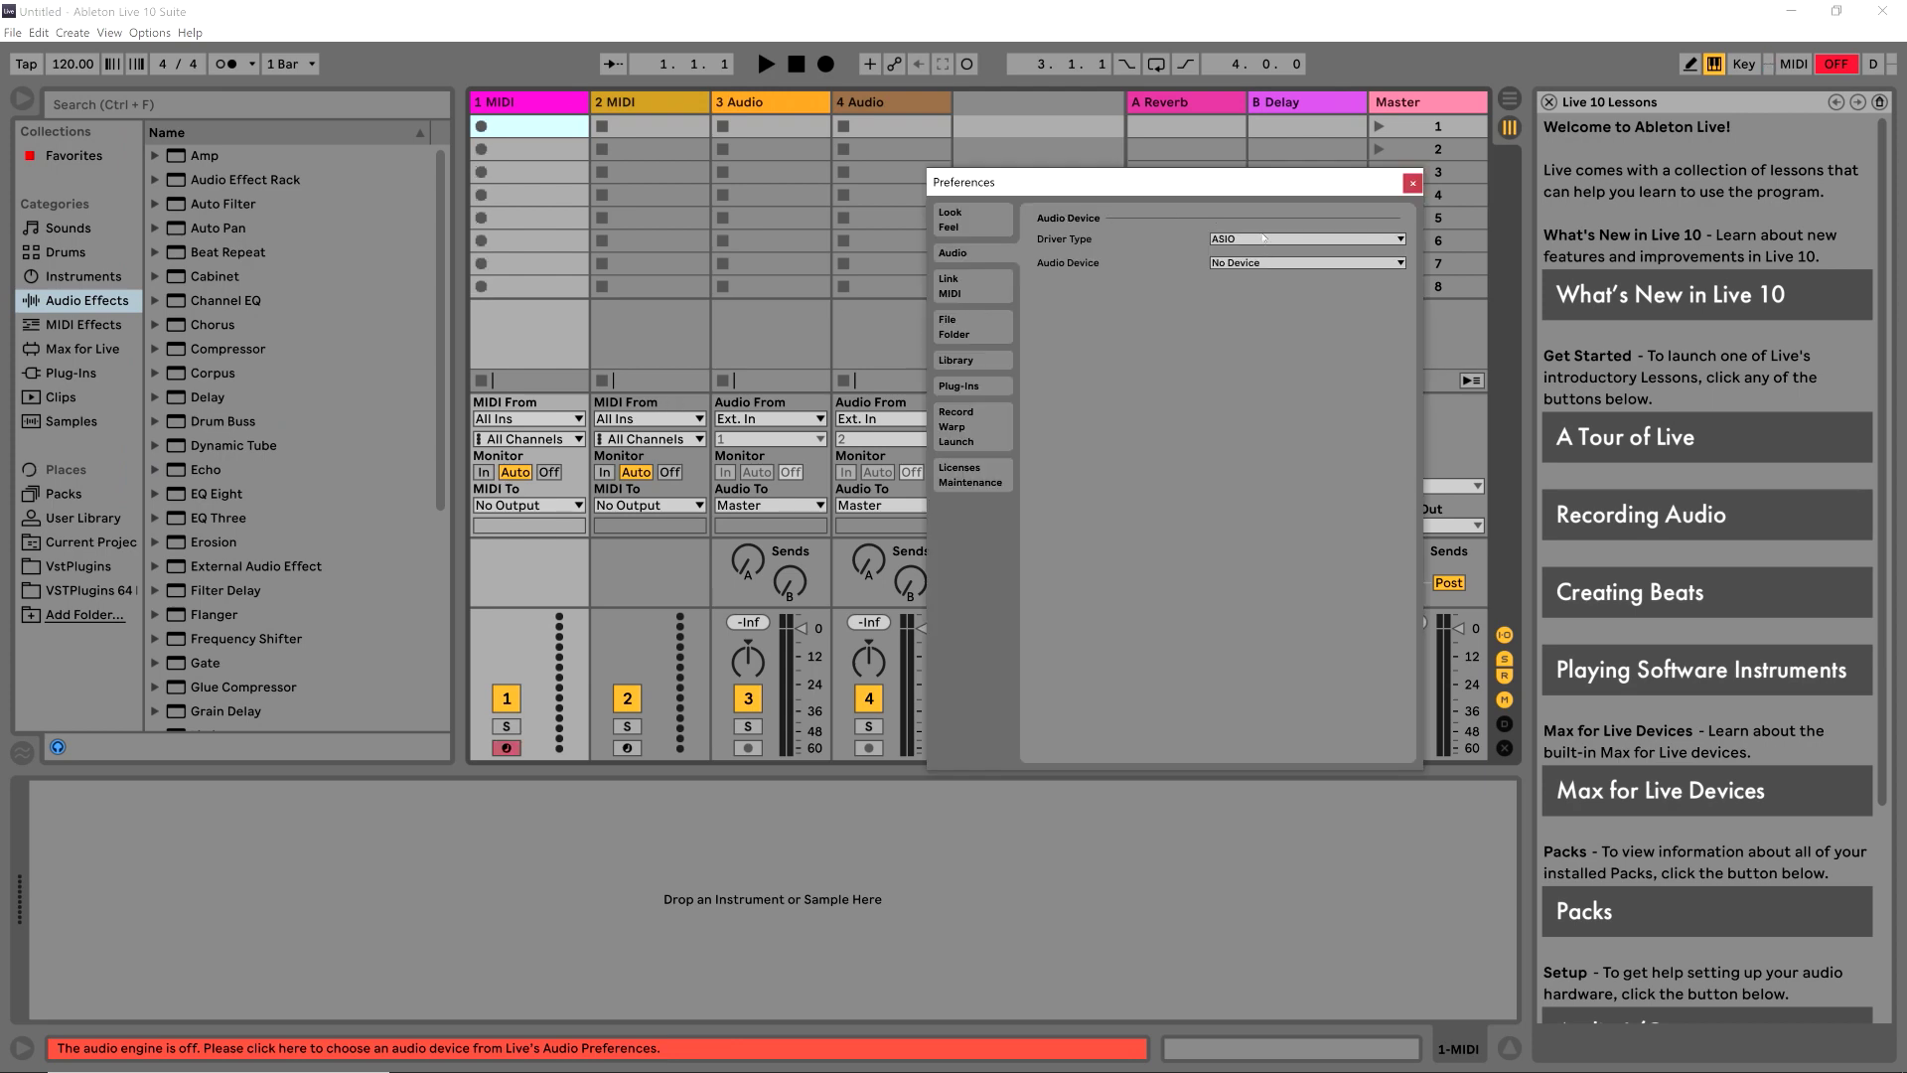
left_click_drag(1262, 181, 1015, 162)
left_click(1039, 243)
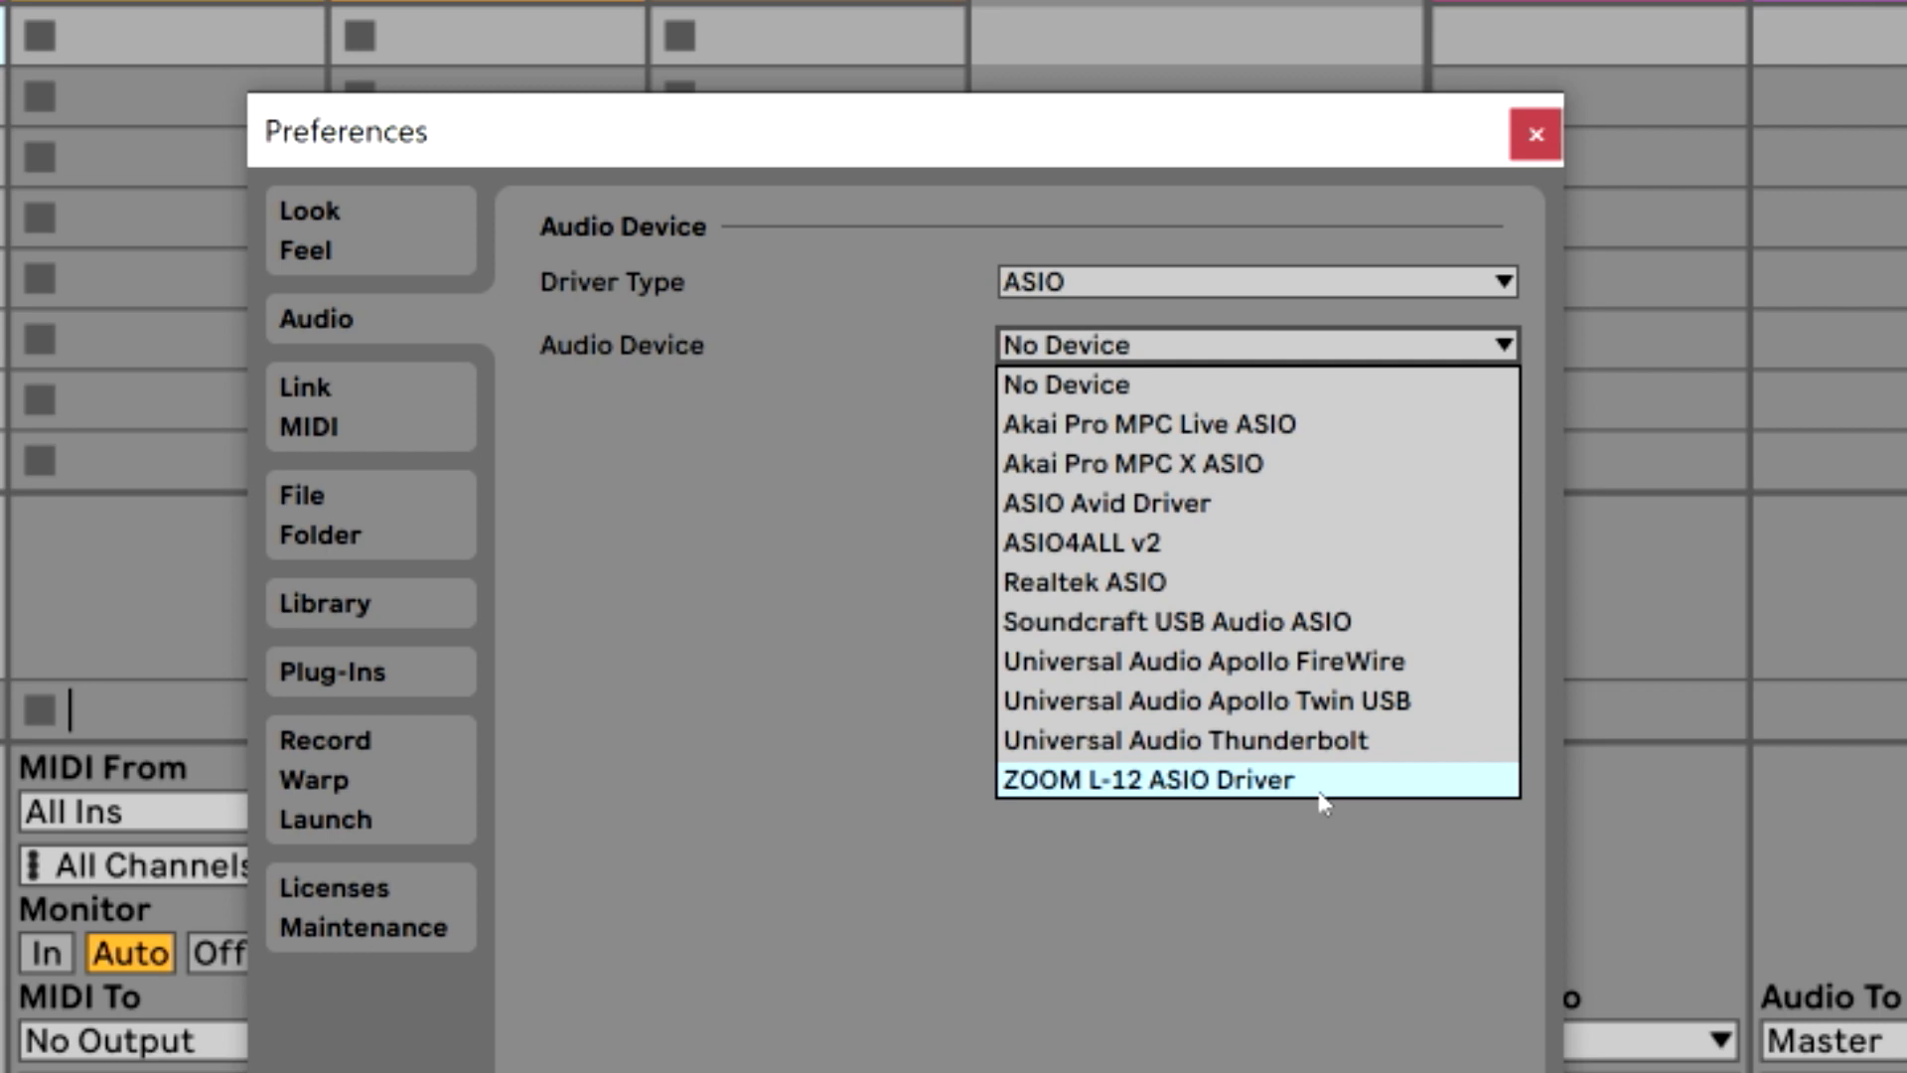
left_click(1291, 781)
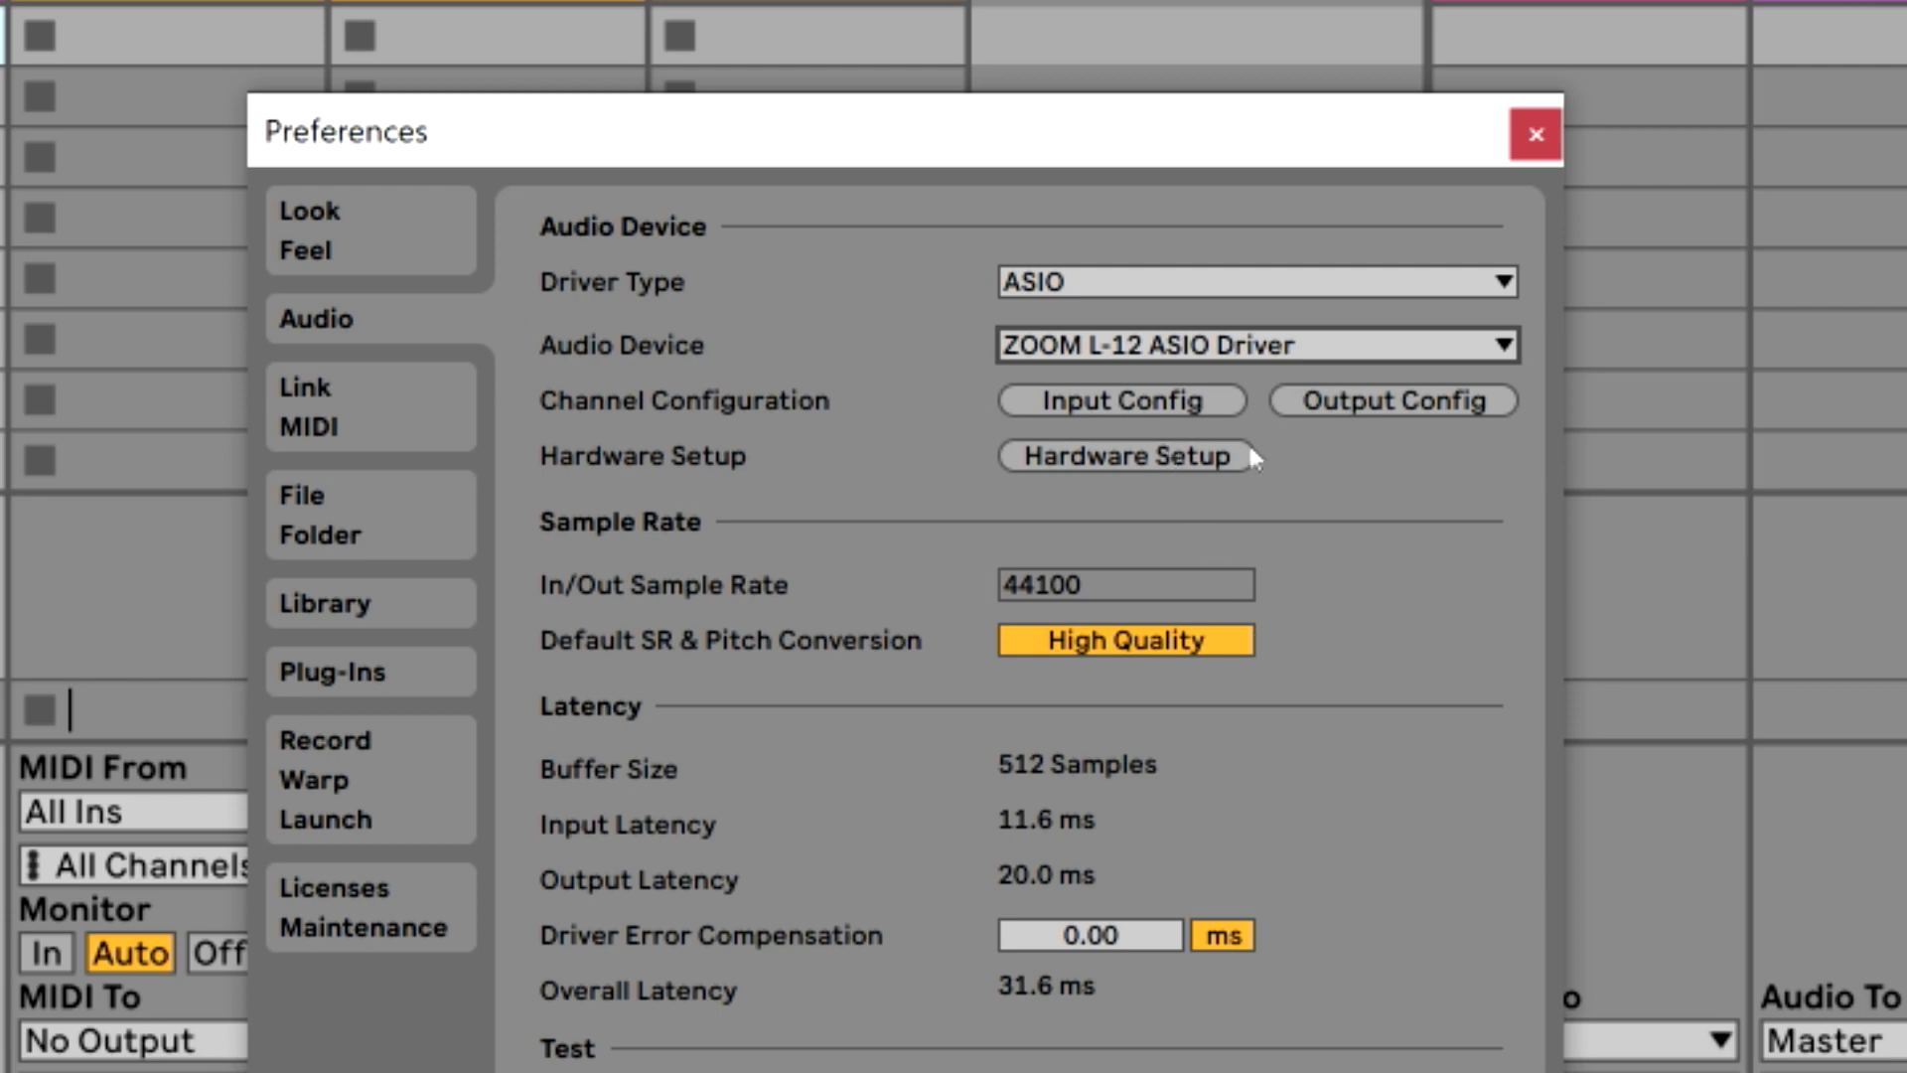
Review the L-12's input and output channel configurations, then open Hardware Setup and lower the buffer size
left_click(1087, 406)
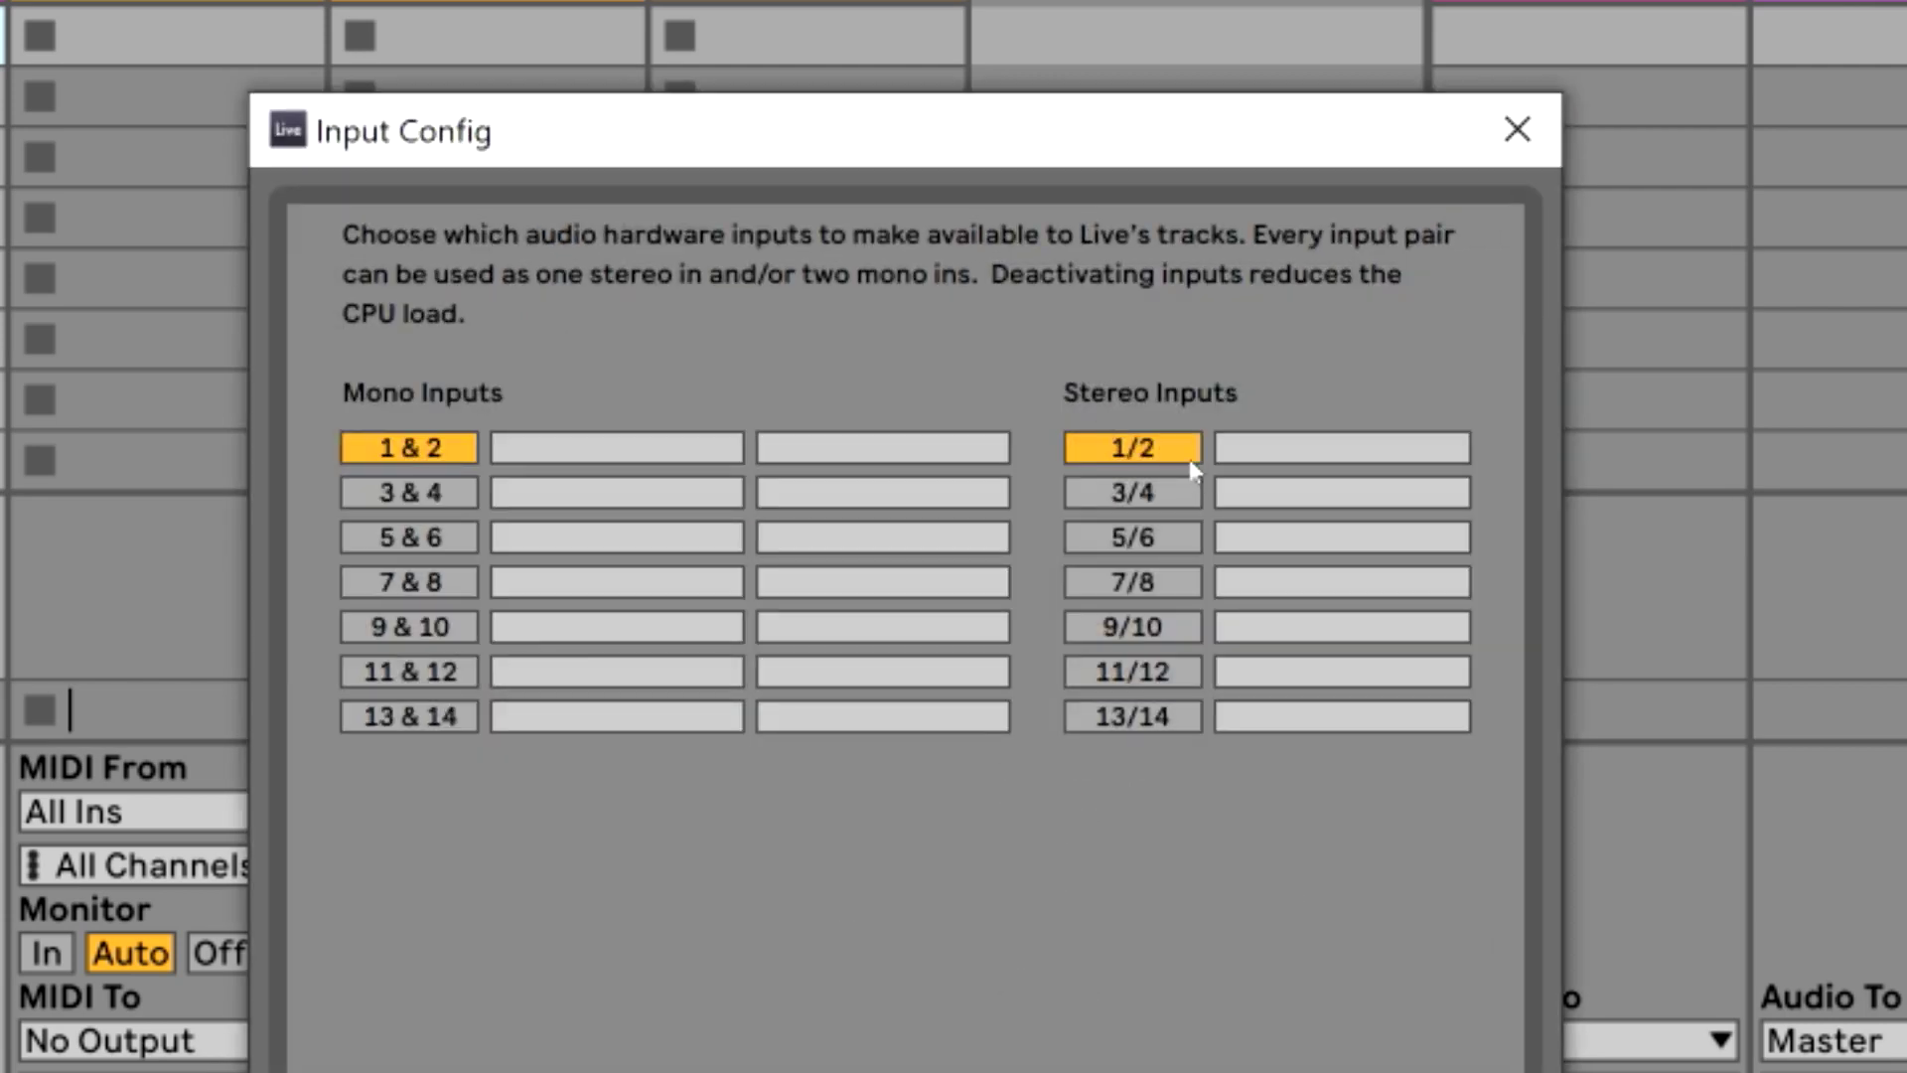
key("Escape")
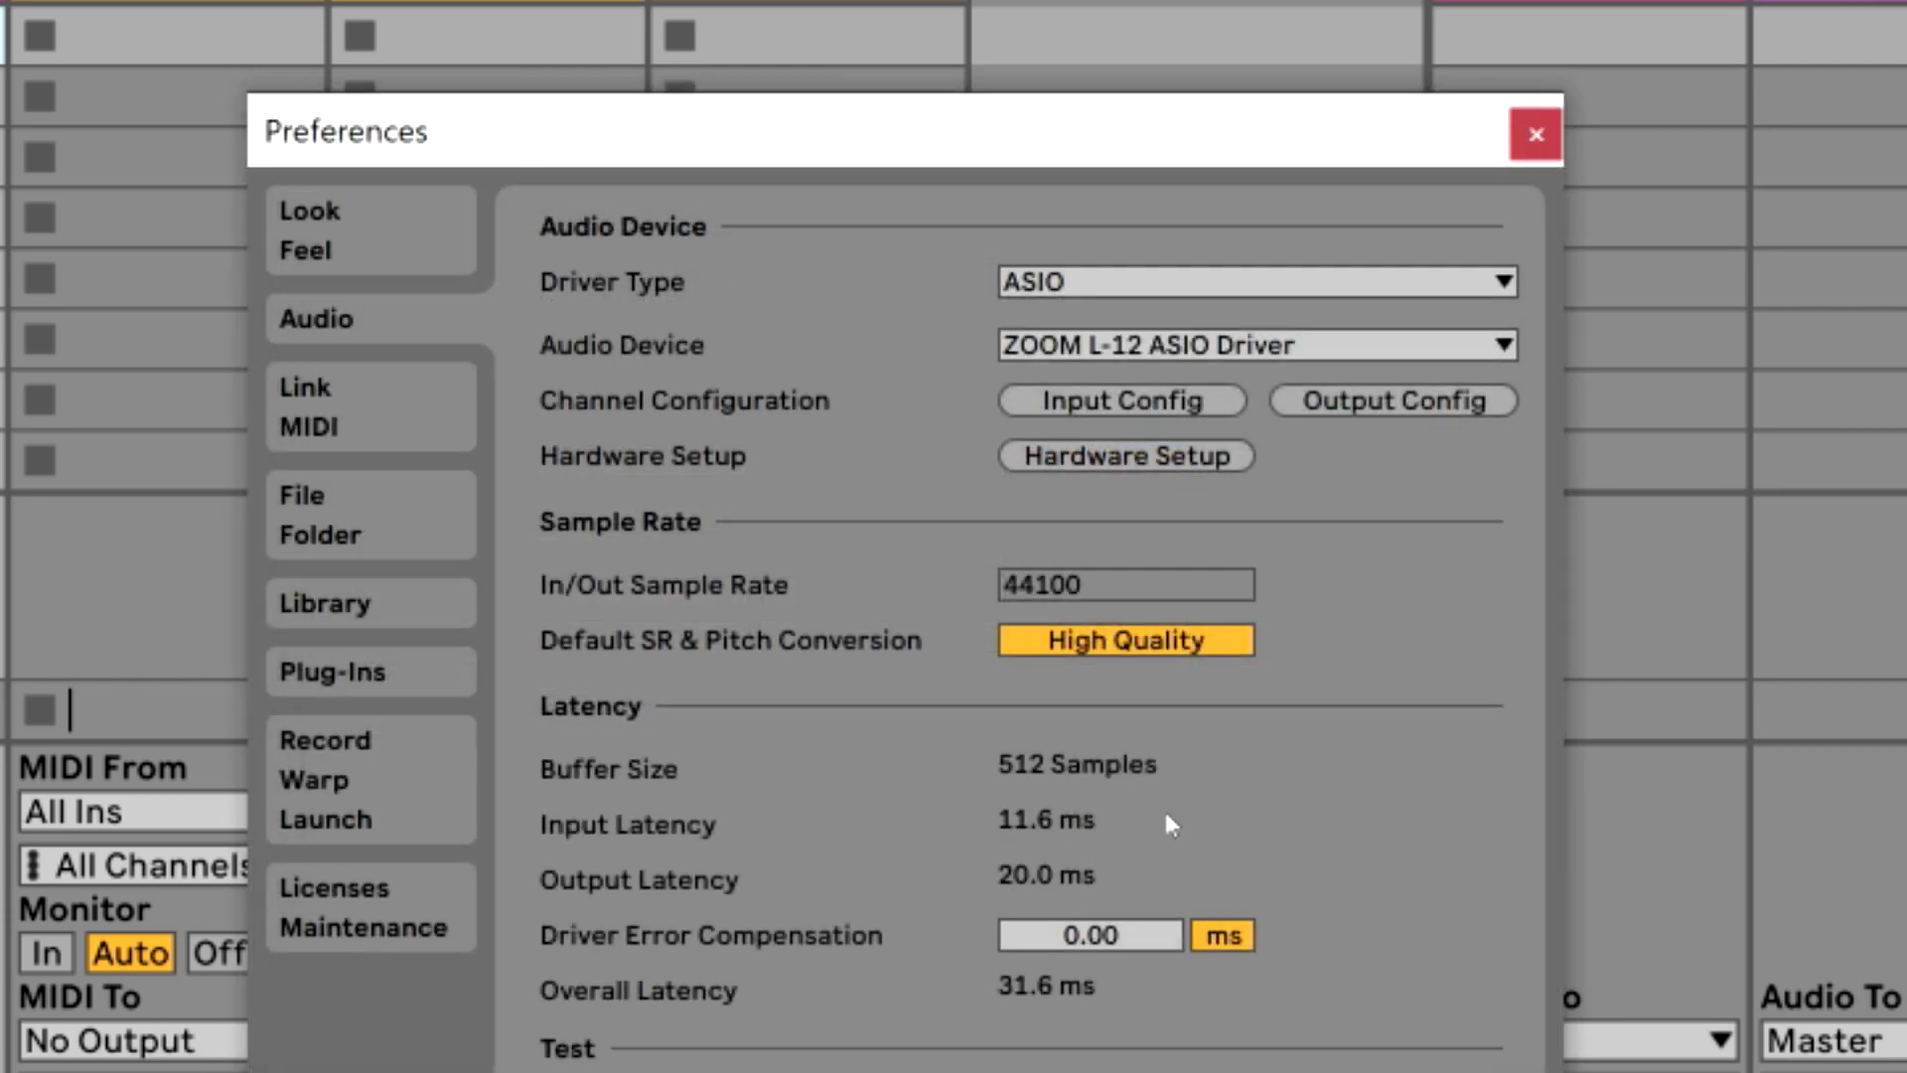
left_click(1355, 403)
key("Escape")
left_click(1119, 459)
left_click_drag(986, 685, 859, 680)
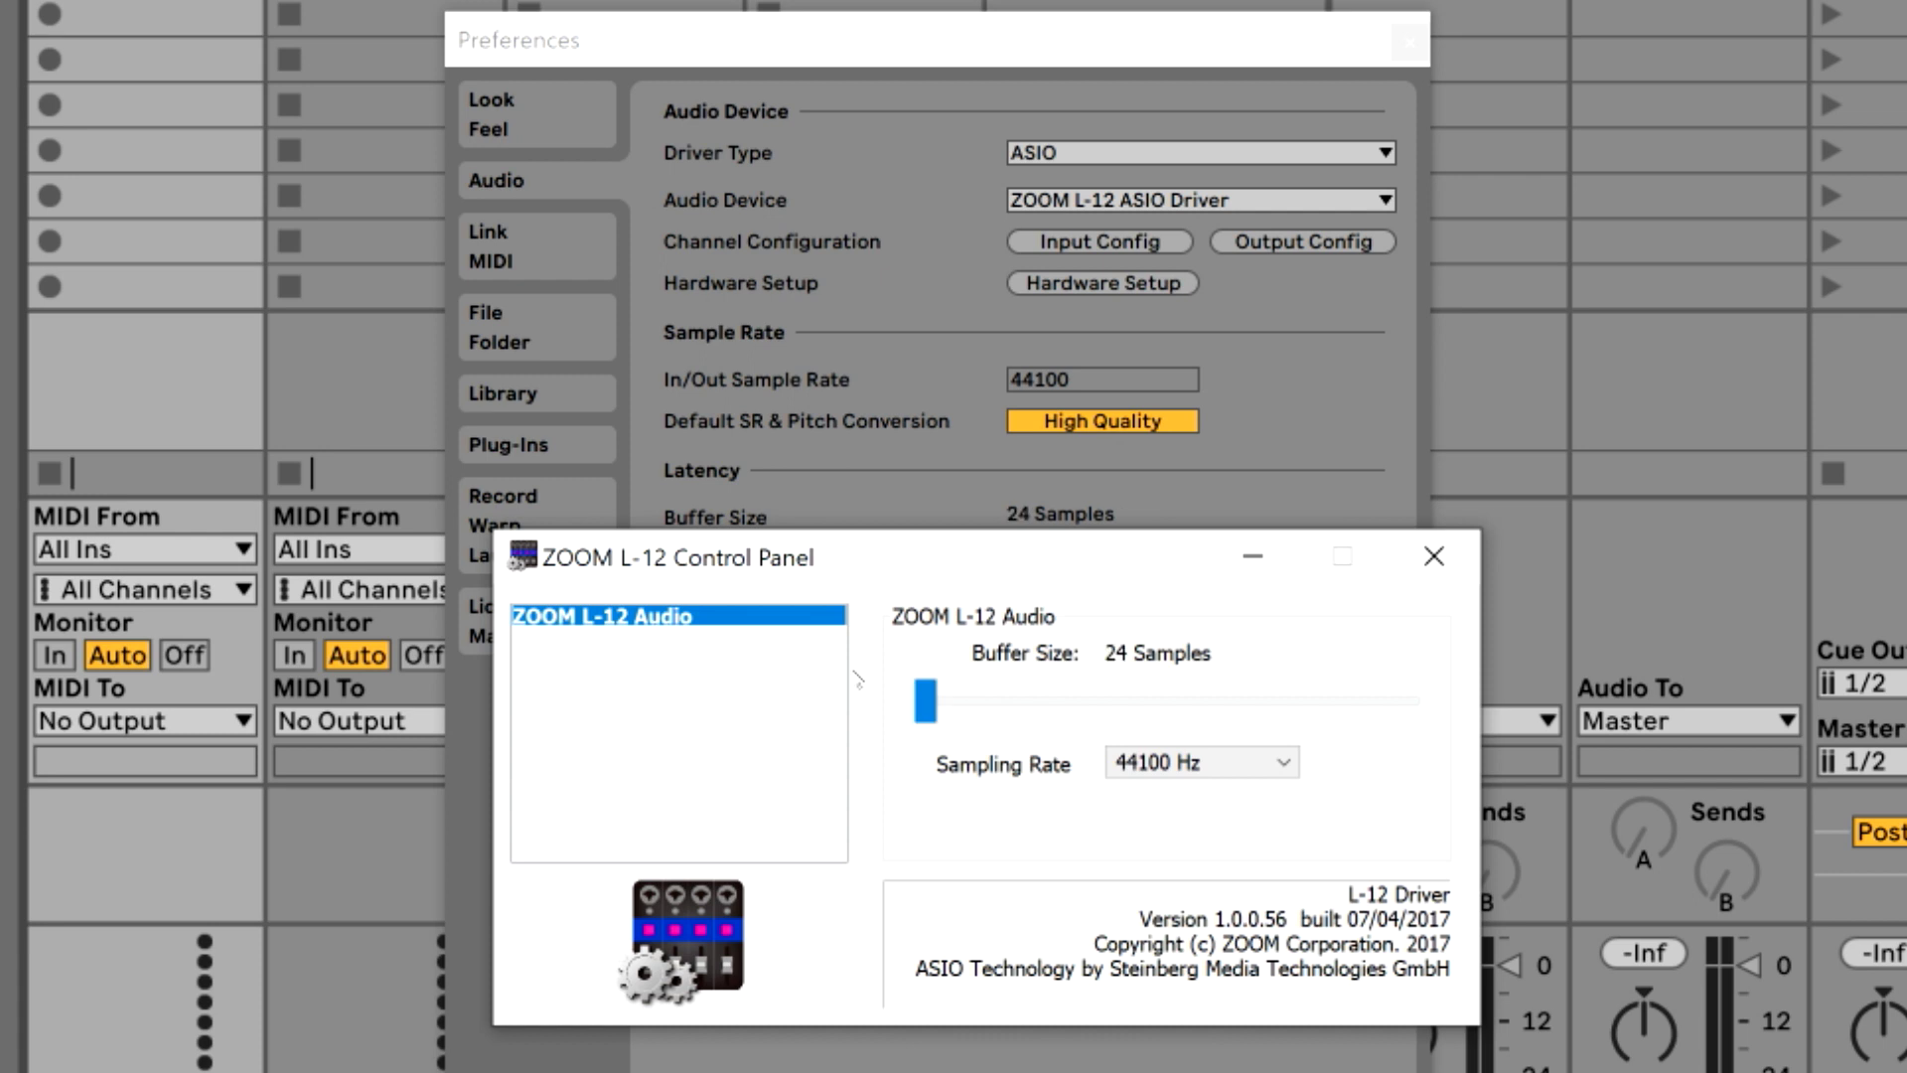
Set the L-12 Control Panel buffer size to 128 samples and minimize the panel
left_click(1250, 559)
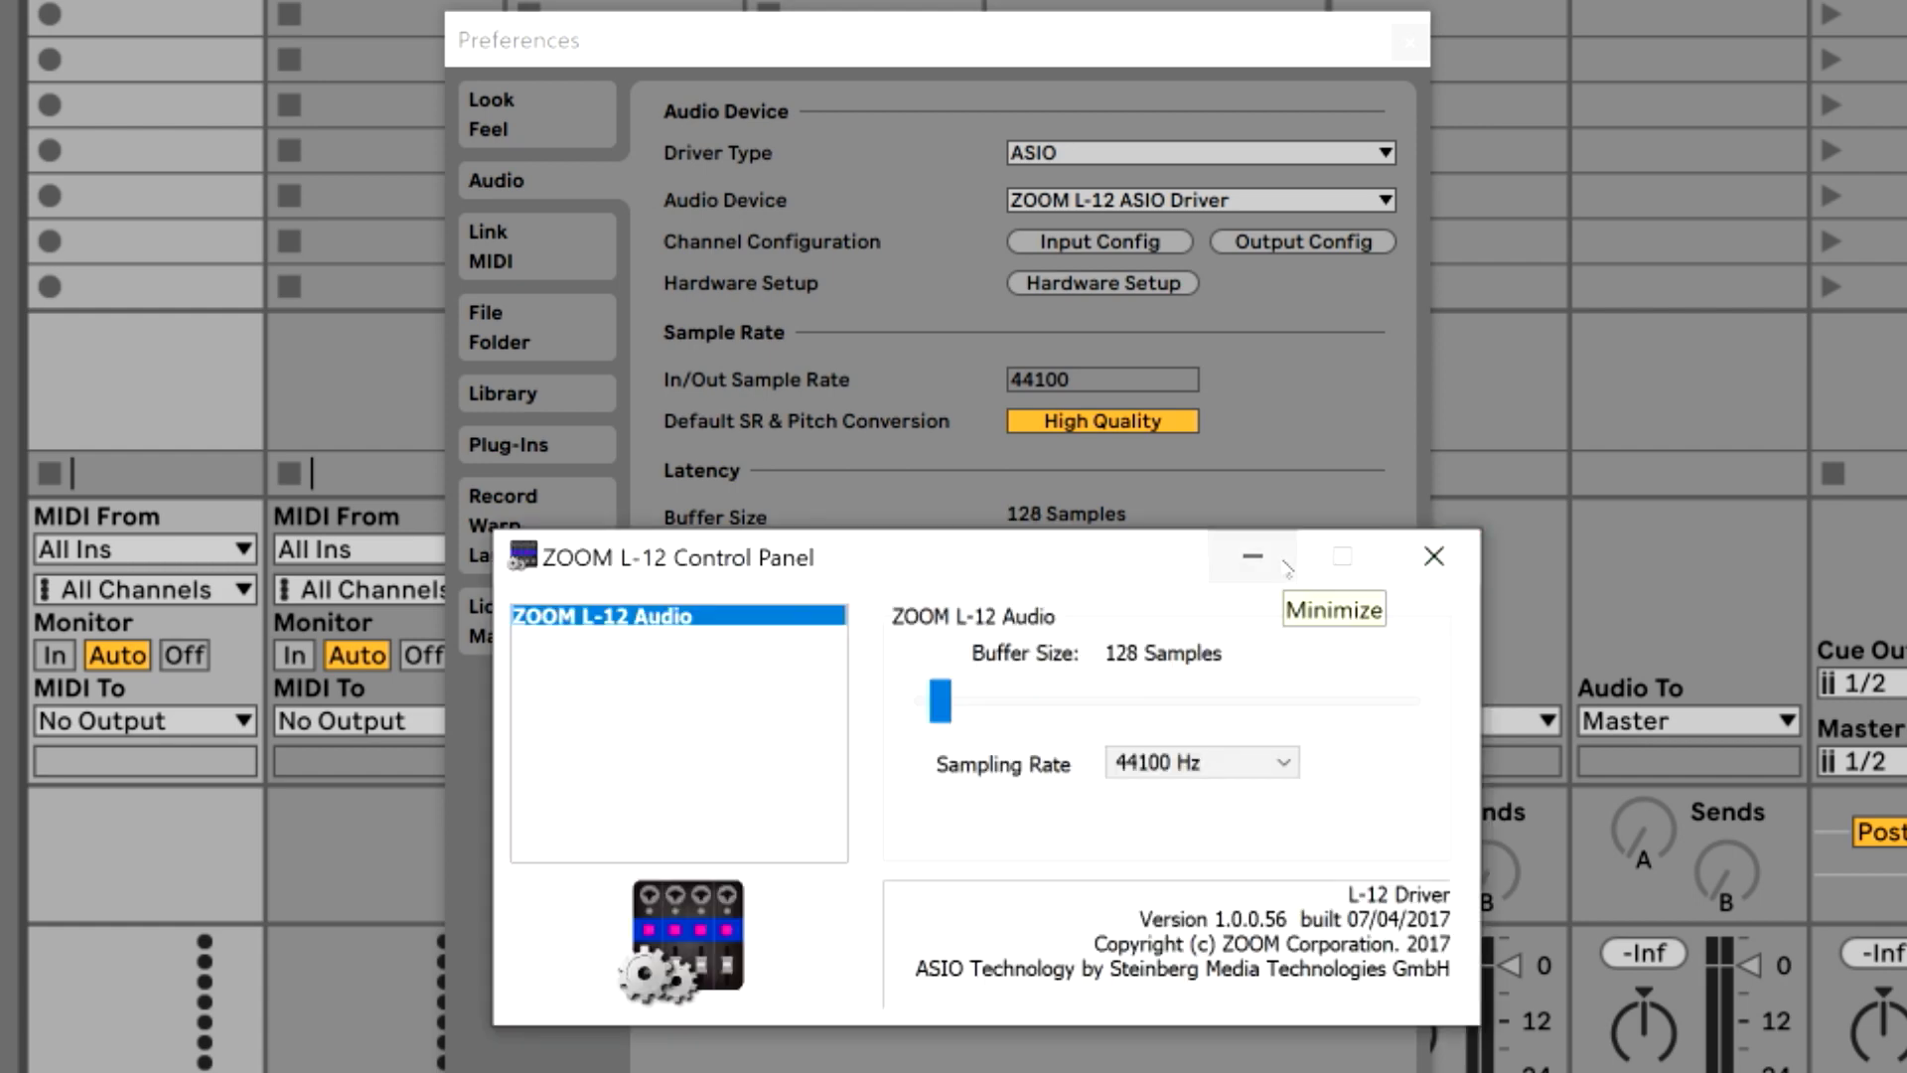
left_click(1257, 558)
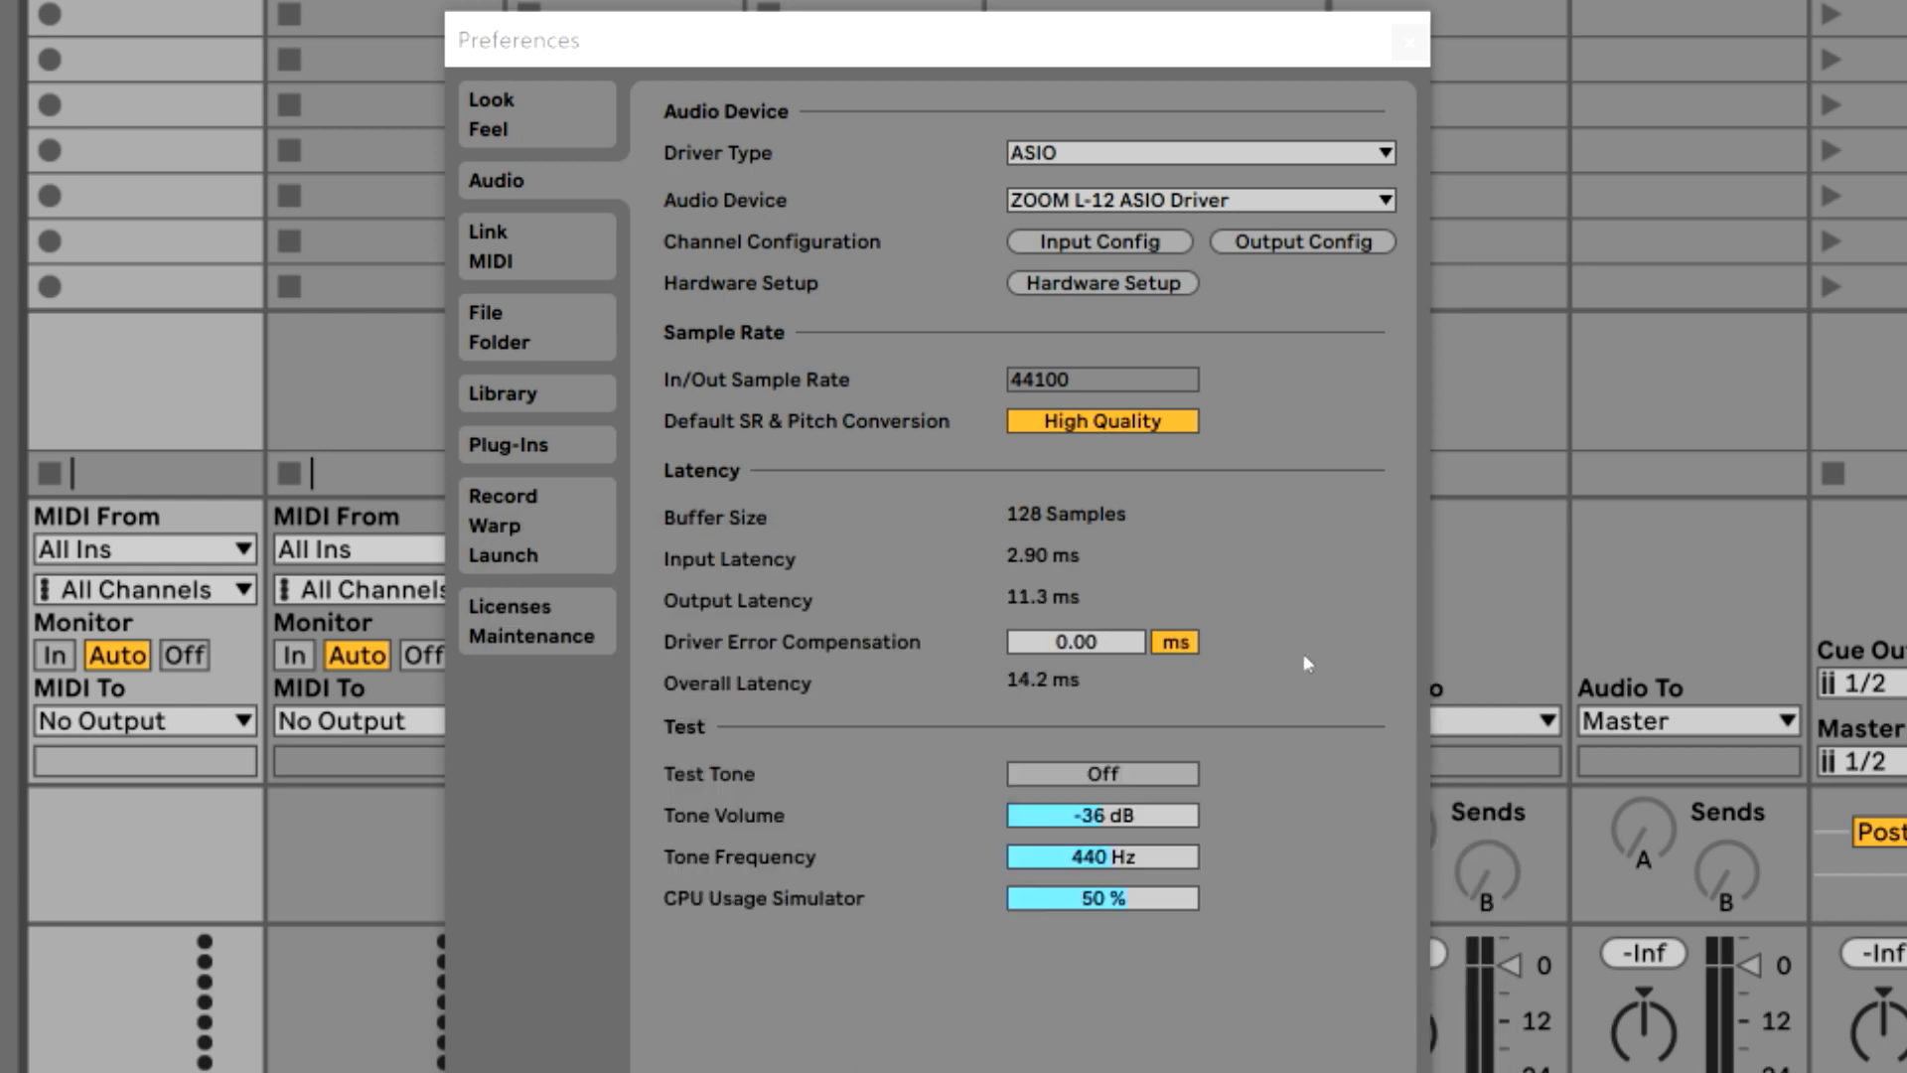